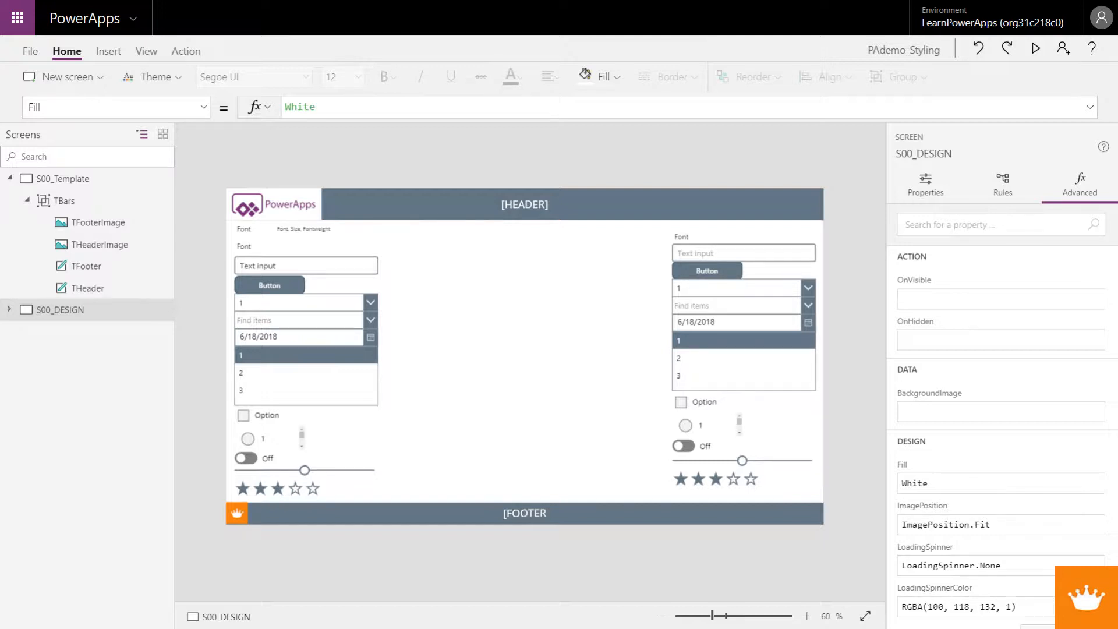
Step: Examine the advanced design formulas of the S00_DatePicker control in the TControls group
left_click(716, 322)
left_click(717, 323)
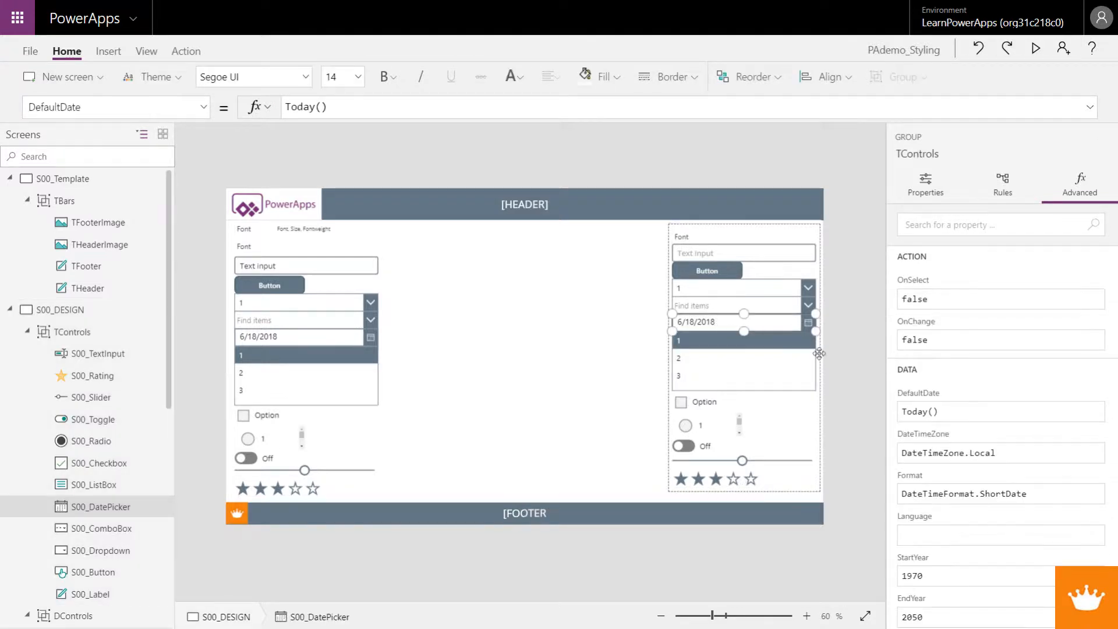
scroll(979, 392, "down", 10)
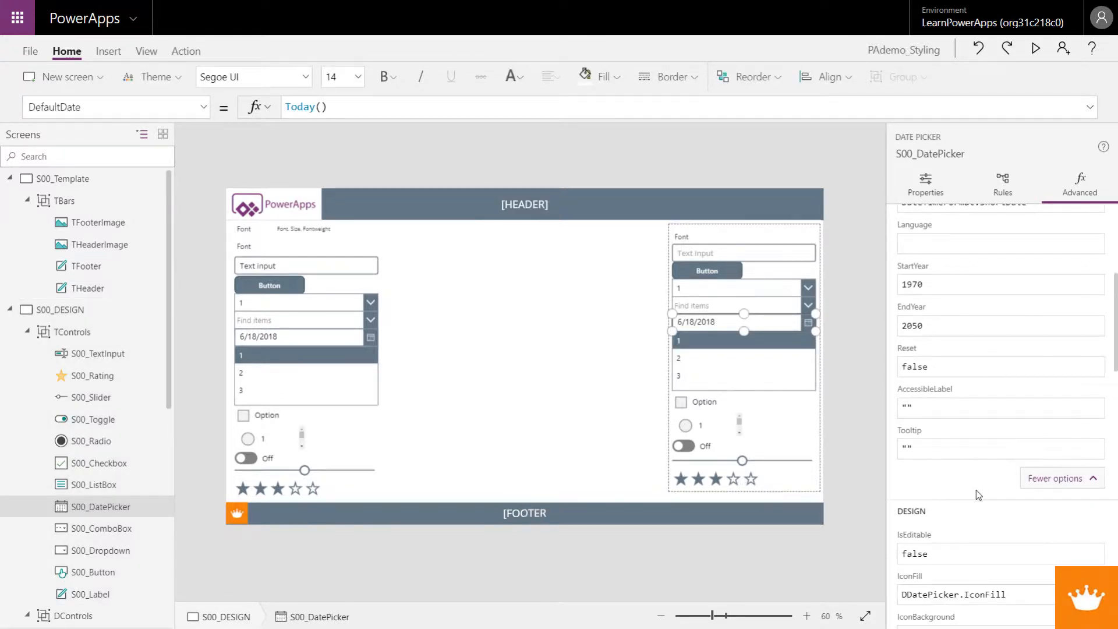
scroll(974, 526, "down", 3)
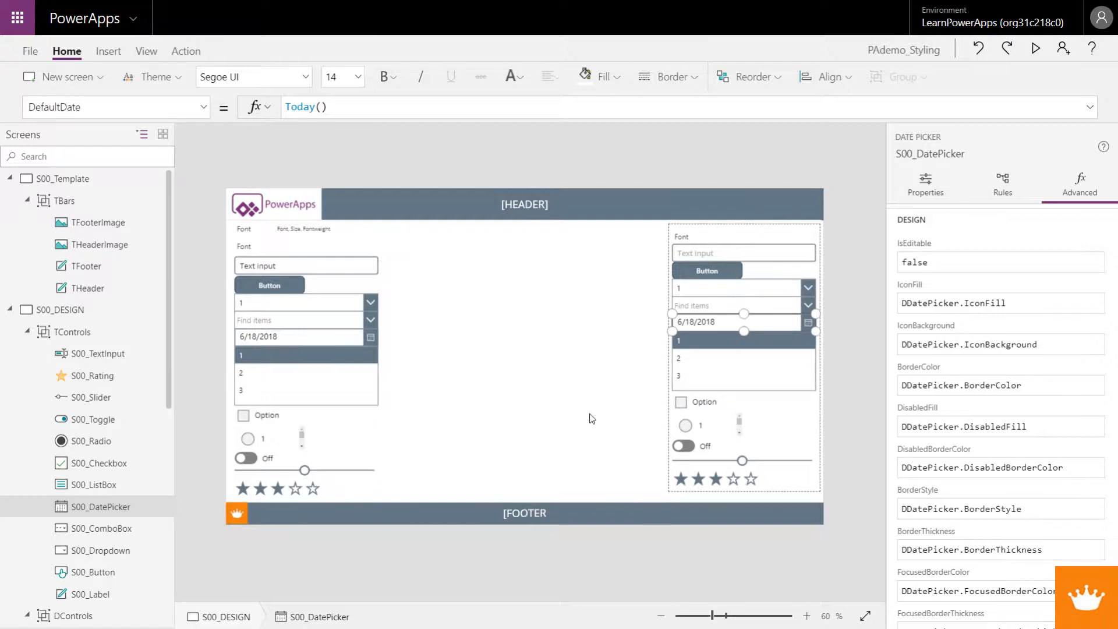
left_click(592, 392)
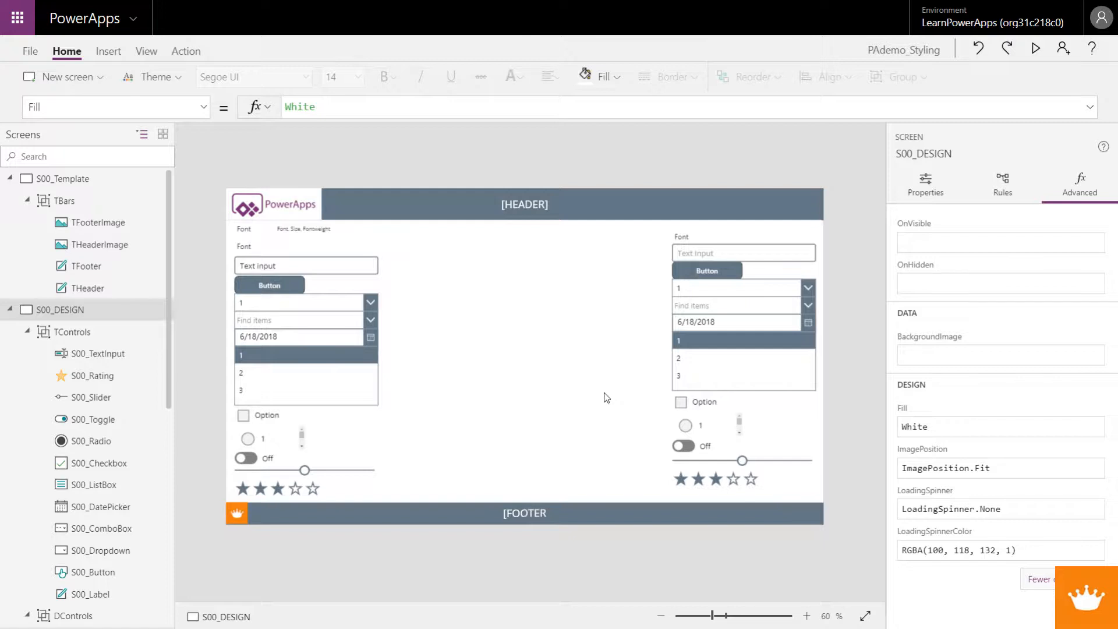
Step: Inspect S00_DatePicker's BorderThickness, BorderStyle, DisabledBorderColor and DisabledFill formulas, and compare them with its general property settings
left_click(699, 365)
left_click(706, 328)
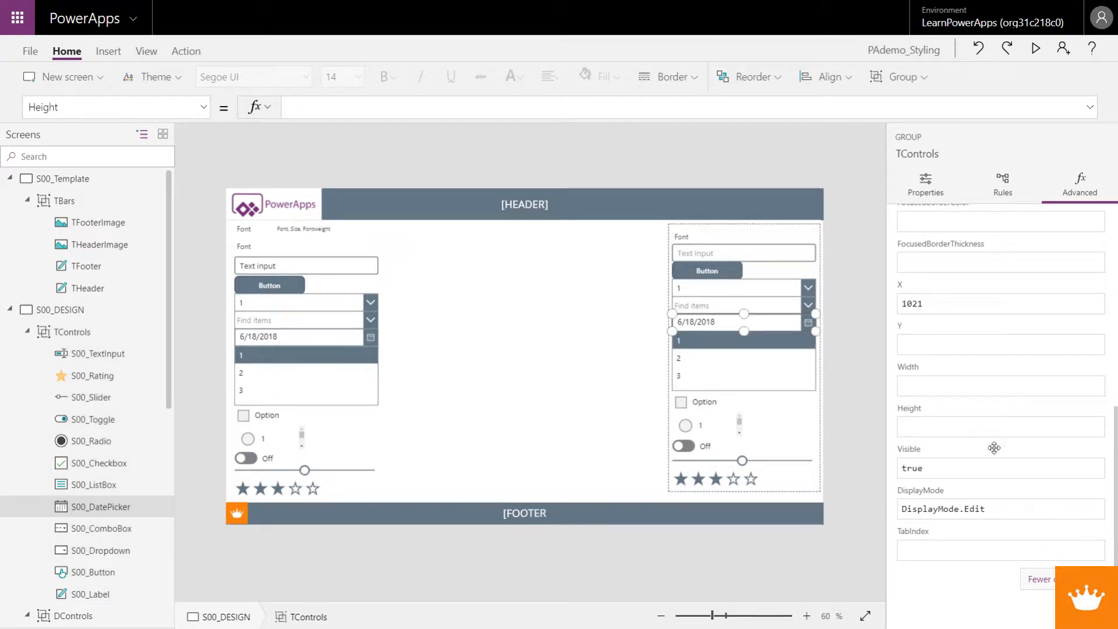
scroll(1026, 515, "down", 3)
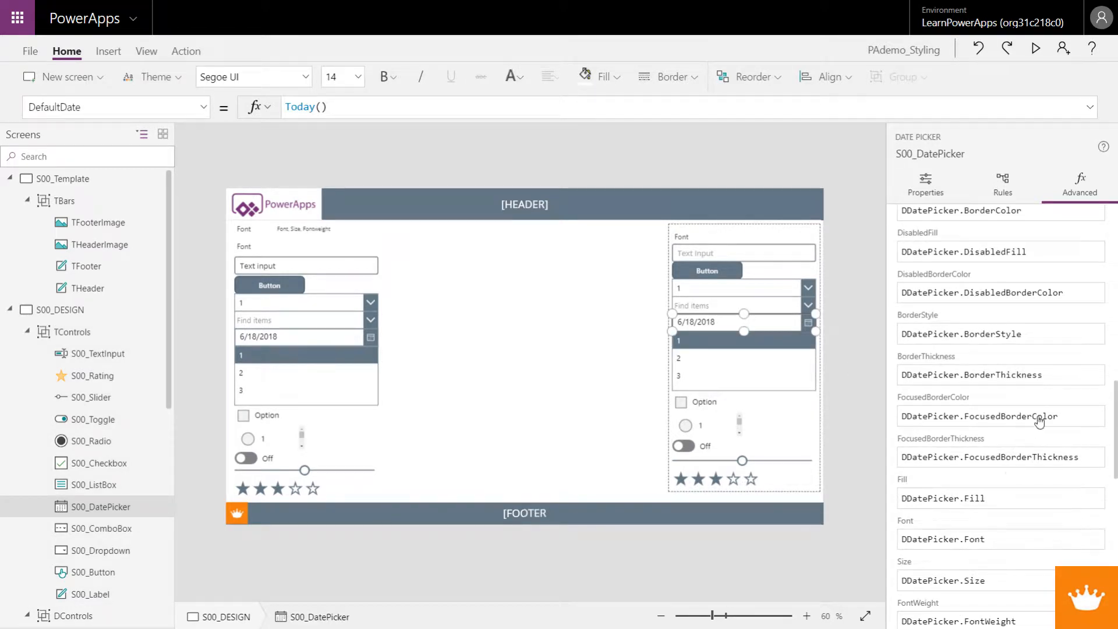
left_click(1052, 374)
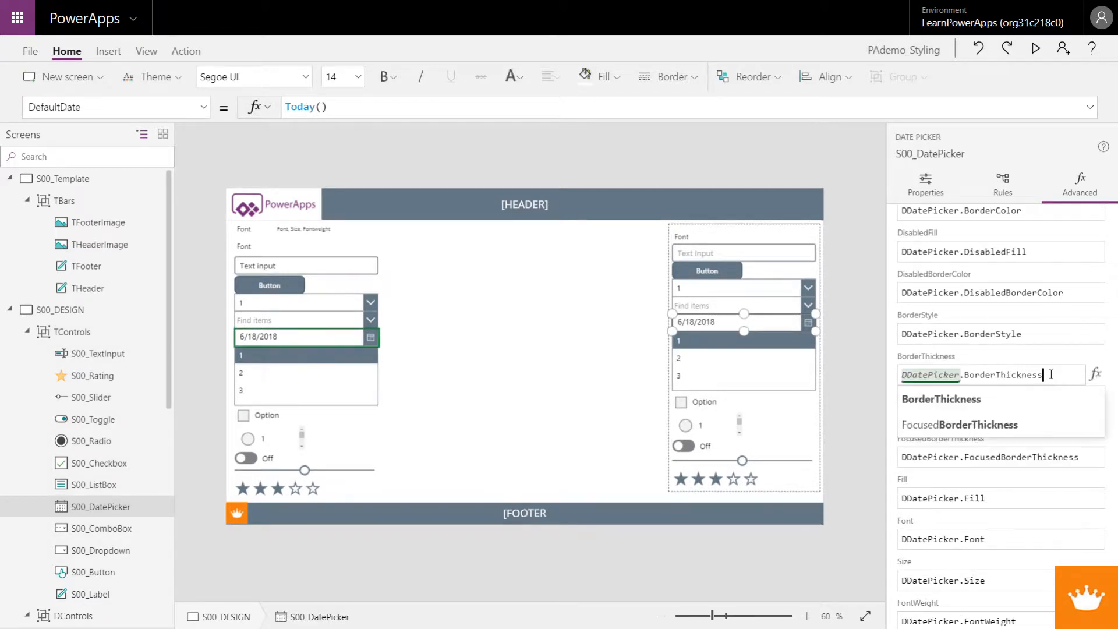
left_click(1040, 337)
left_click(1077, 298)
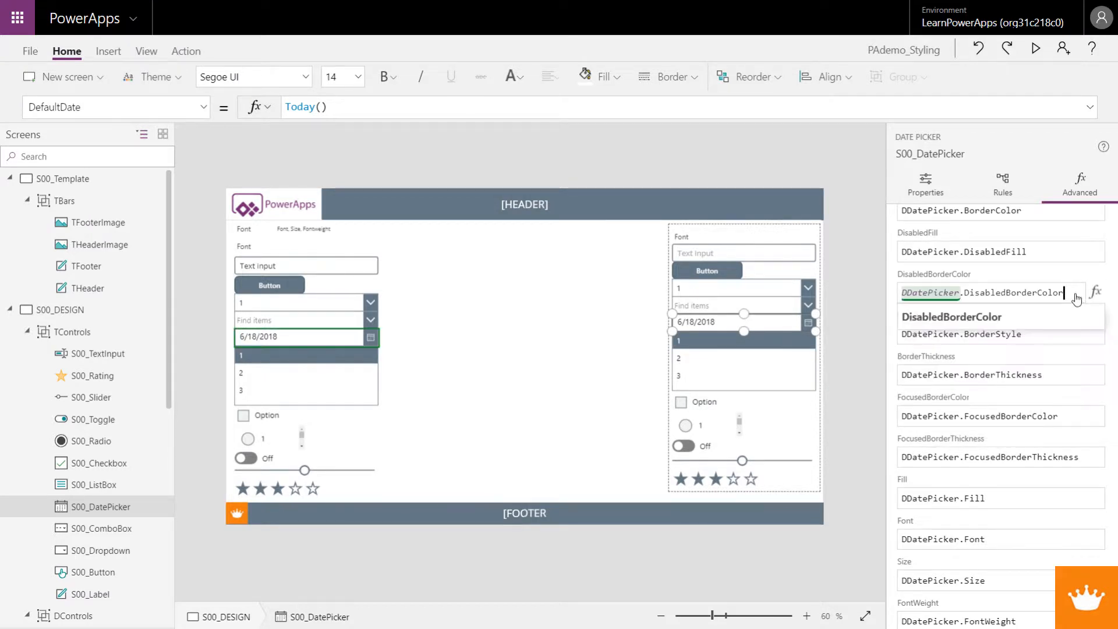
left_click(1068, 248)
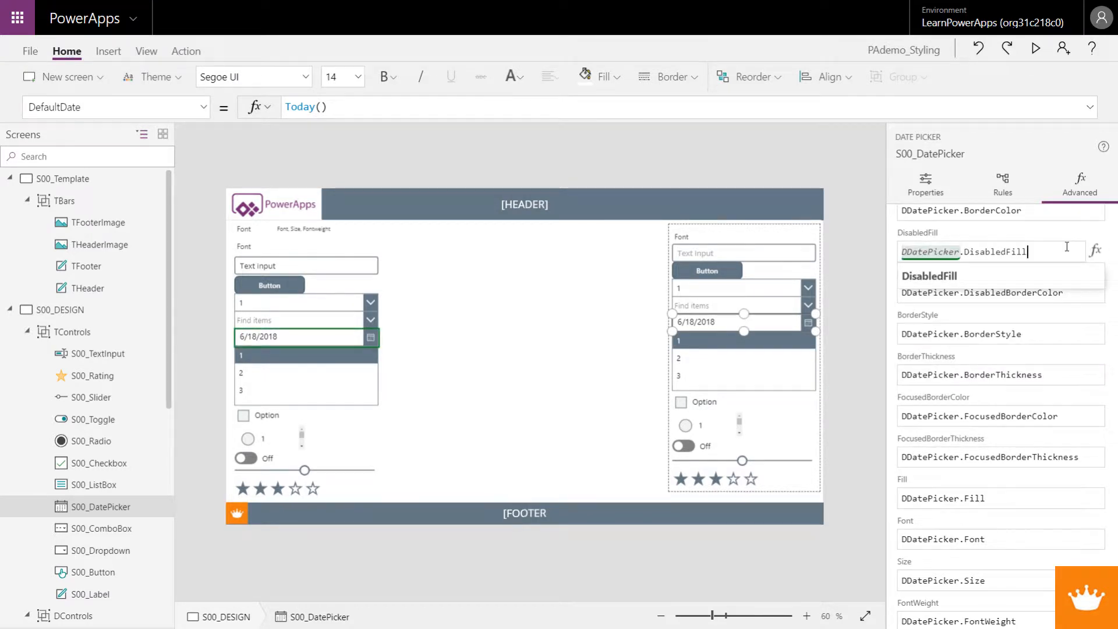
key("Escape")
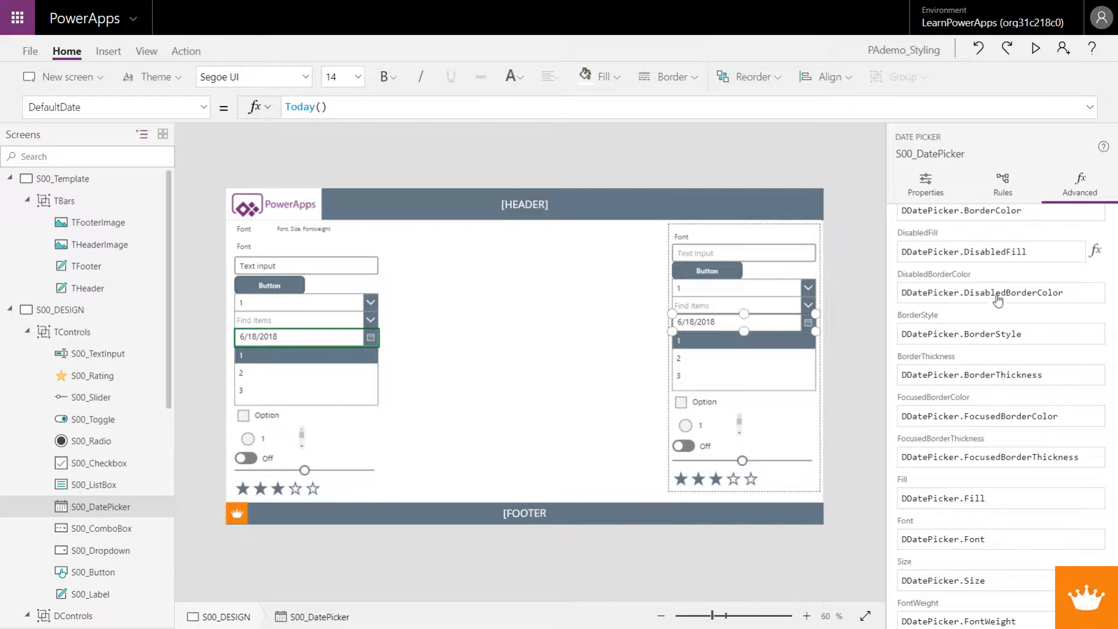
left_click(918, 184)
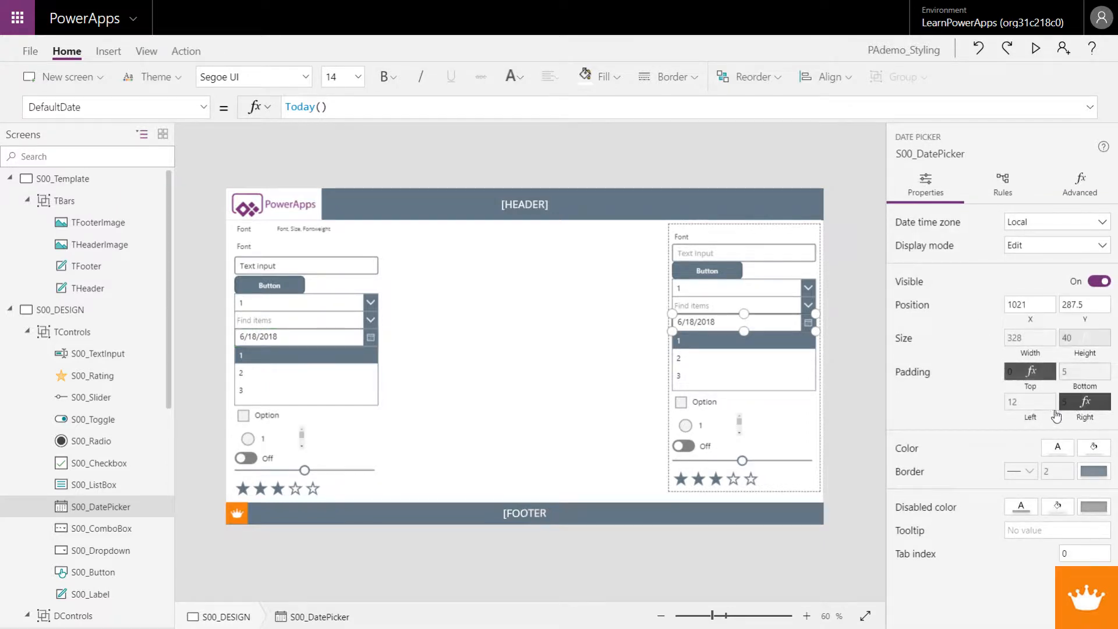
left_click(1081, 185)
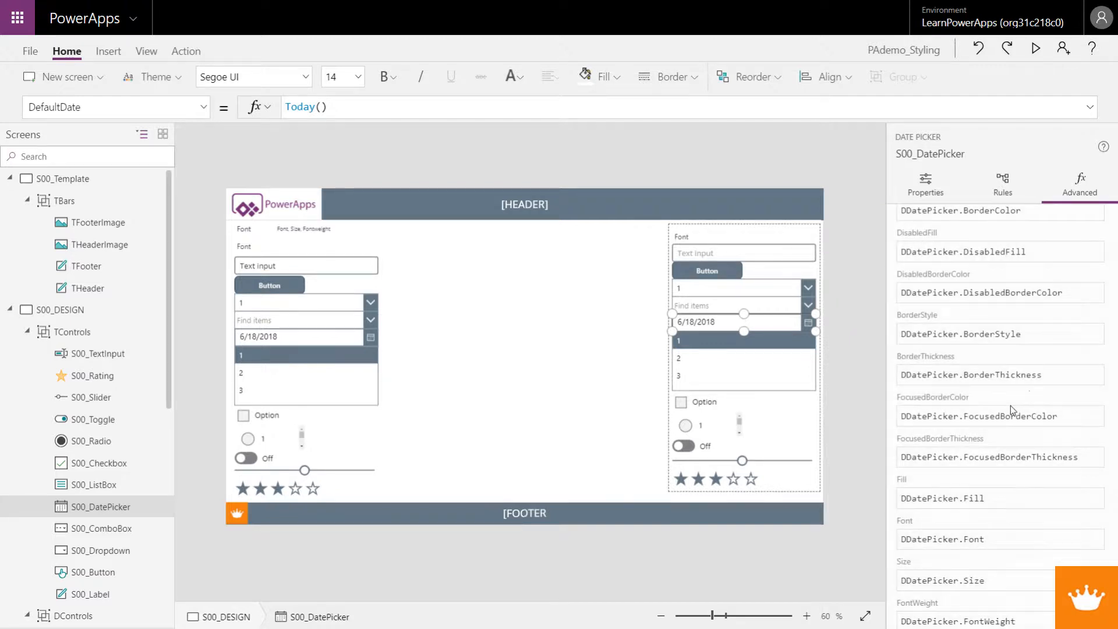
Step: Re-enter the BorderThickness formula of S00_DatePicker as DDatePicker.BorderThickness
left_click(1053, 380)
left_click_drag(1053, 380, 891, 379)
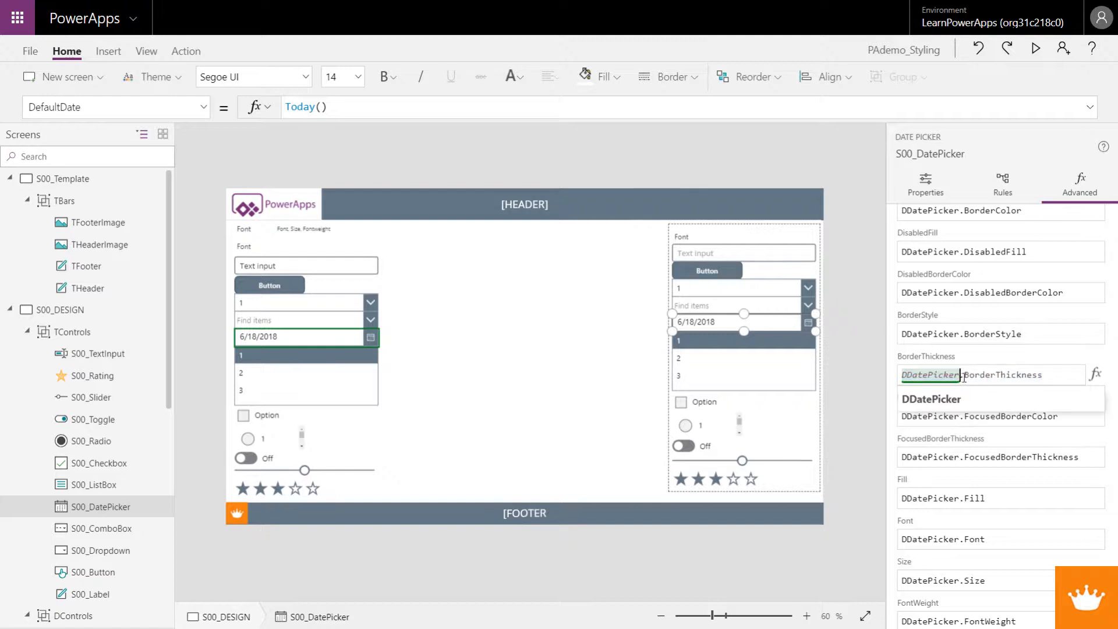
left_click_drag(961, 379, 902, 376)
key("ctrl+c")
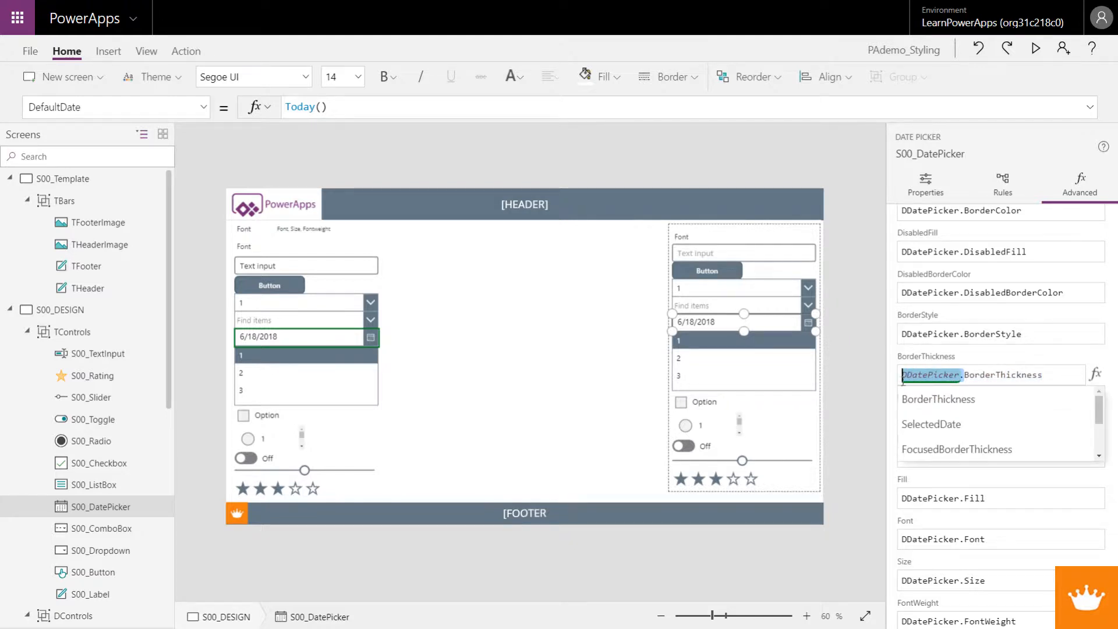
left_click_drag(1050, 376, 902, 376)
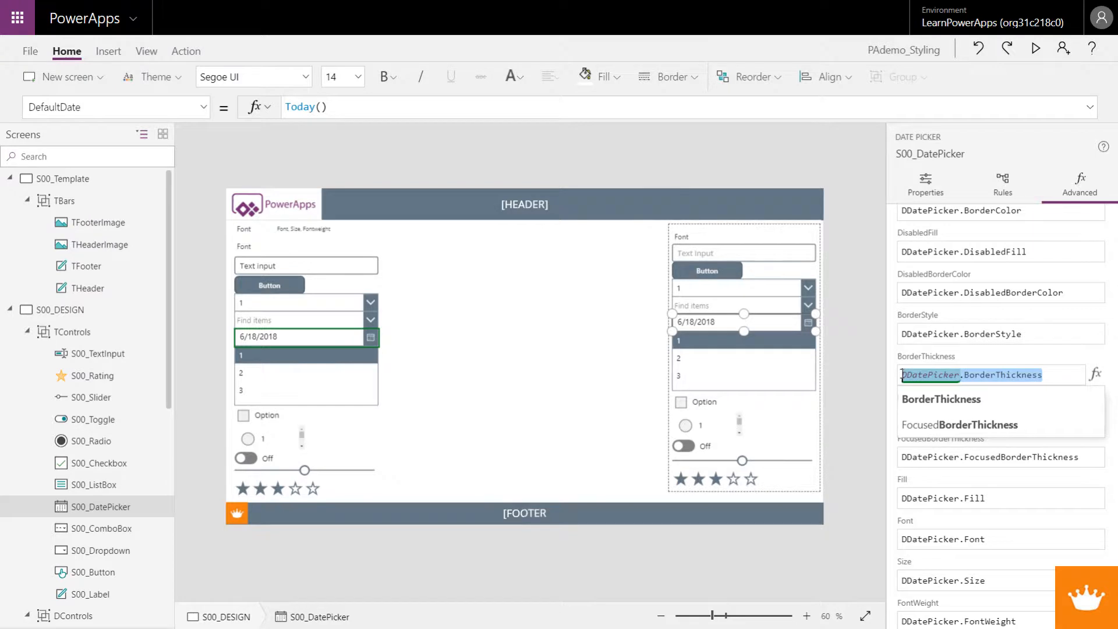
key("ctrl+v")
type("B")
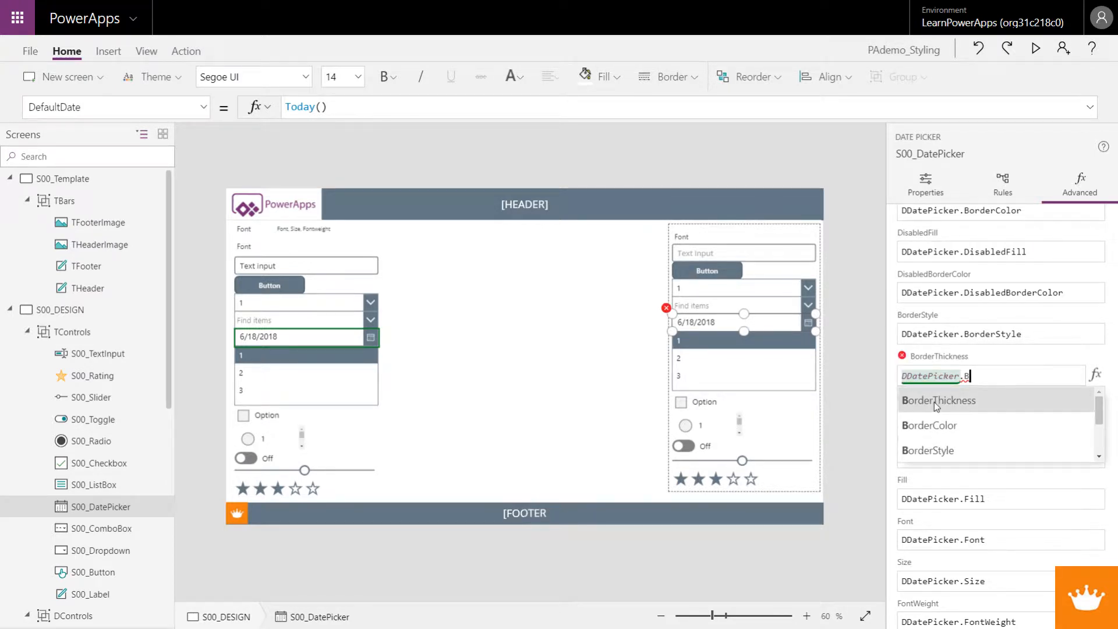
left_click(935, 402)
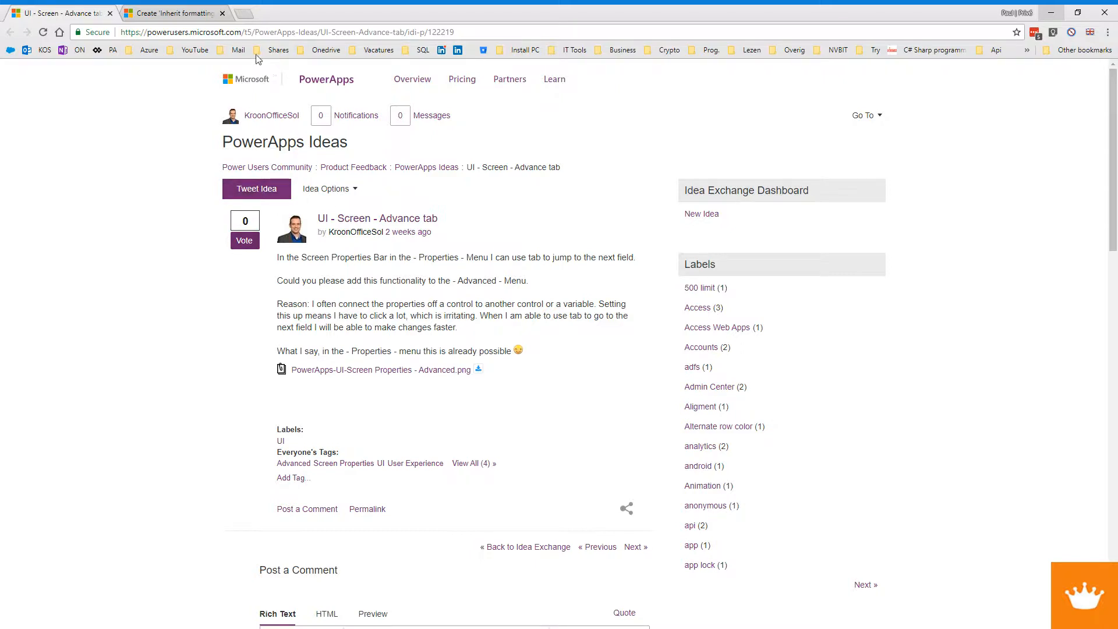
Step: In the browser, review the PowerApps ideas "UI - Screen - Advance tab" and "Create 'Inherit formatting' attribute", including the latter's comment
left_click_drag(458, 33, 121, 32)
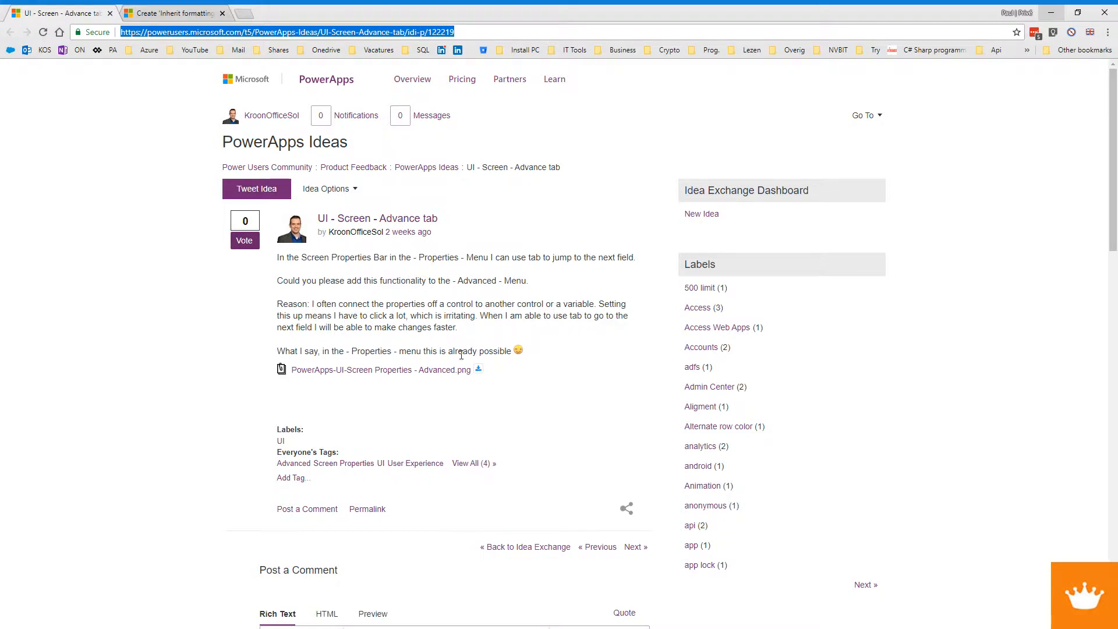
left_click(169, 13)
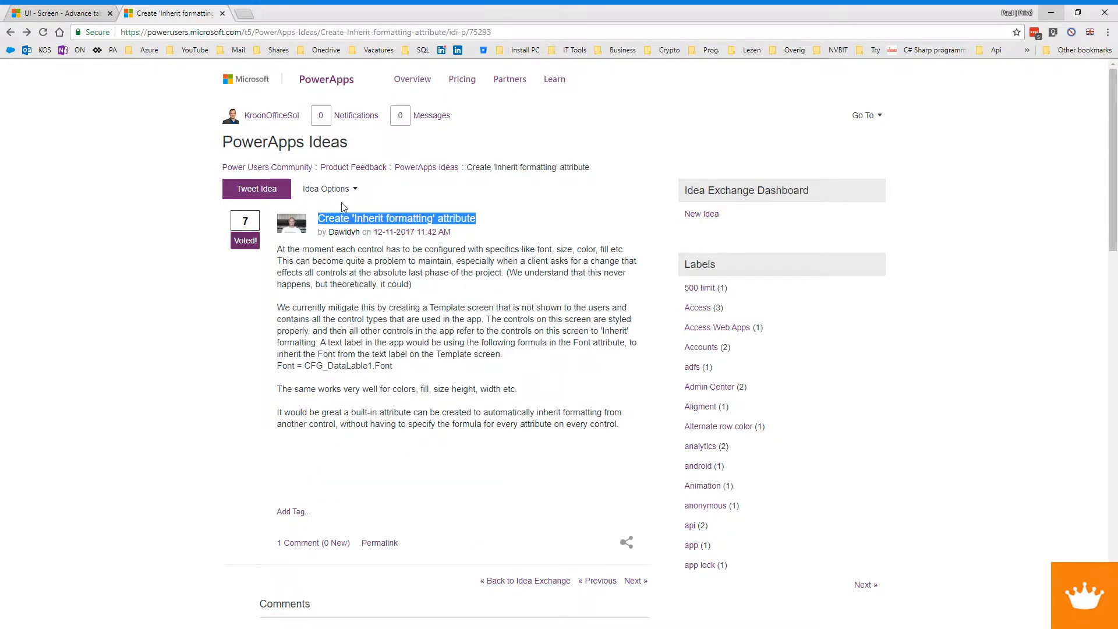
left_click_drag(480, 224, 312, 224)
scroll(432, 338, "down", 8)
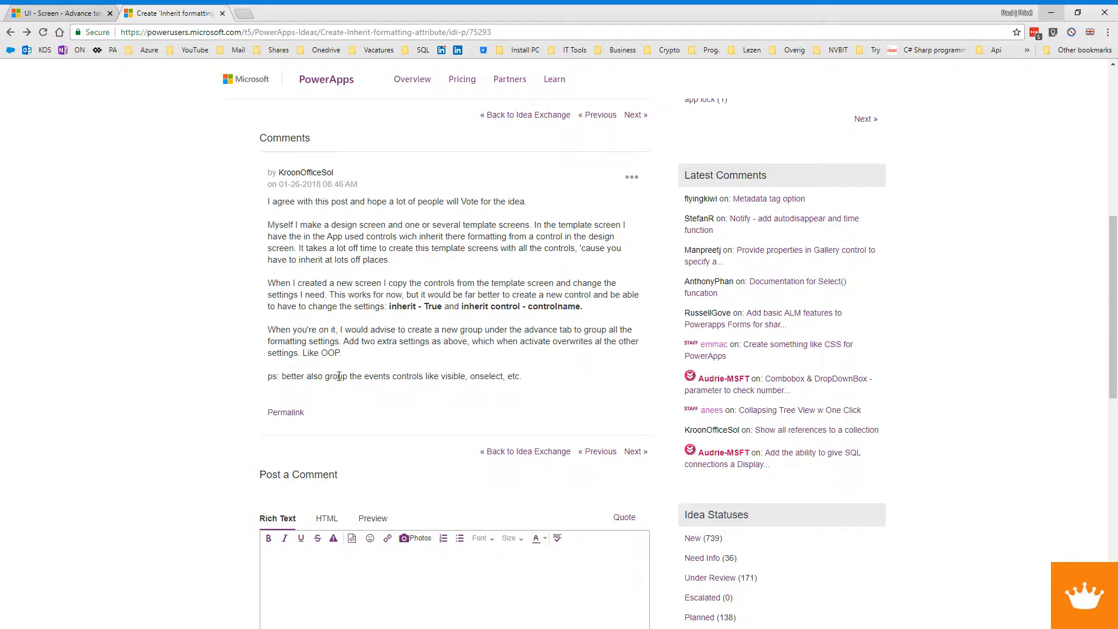
scroll(343, 326, "up", 7)
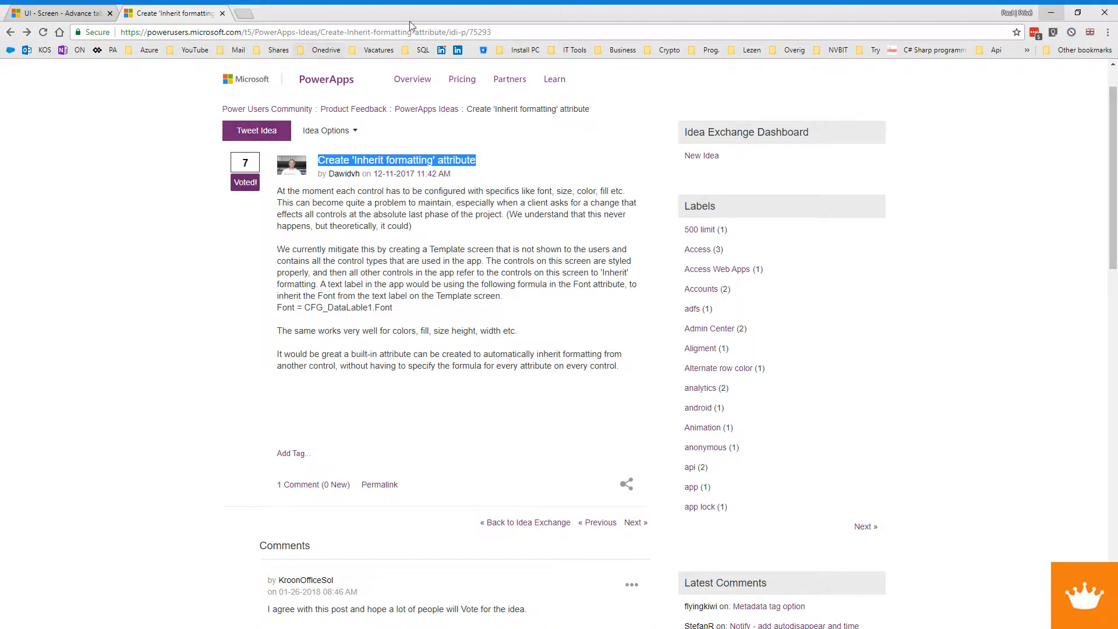
left_click_drag(519, 30, 91, 25)
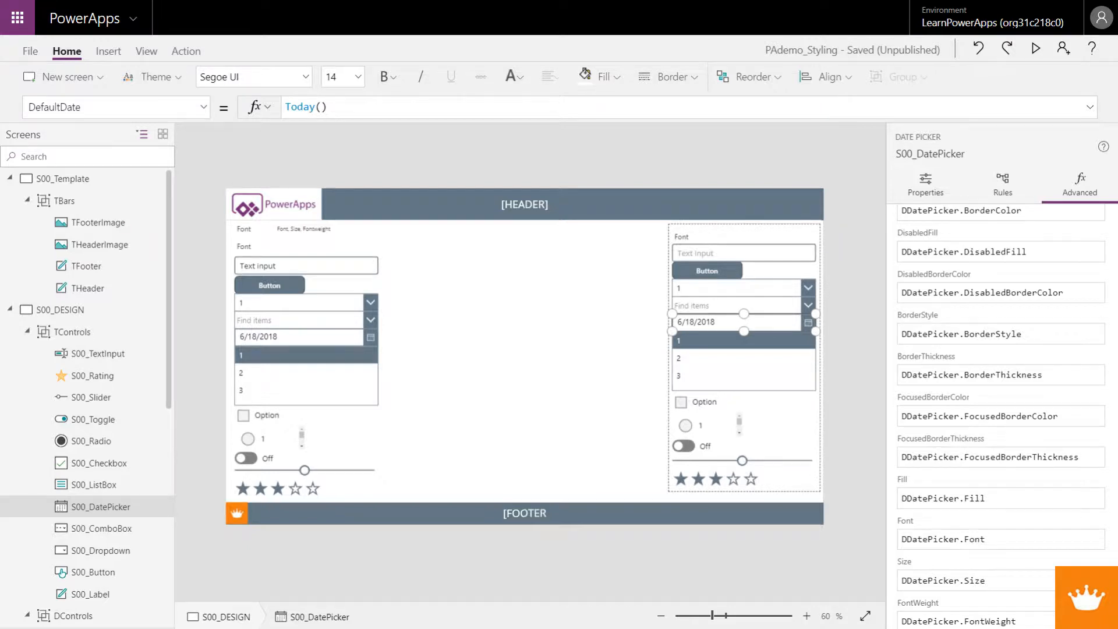
Step: In the DControls group, multi-select the label, text input, button, dropdown, combo box, date picker, list box, checkbox and radio controls
left_click(635, 273)
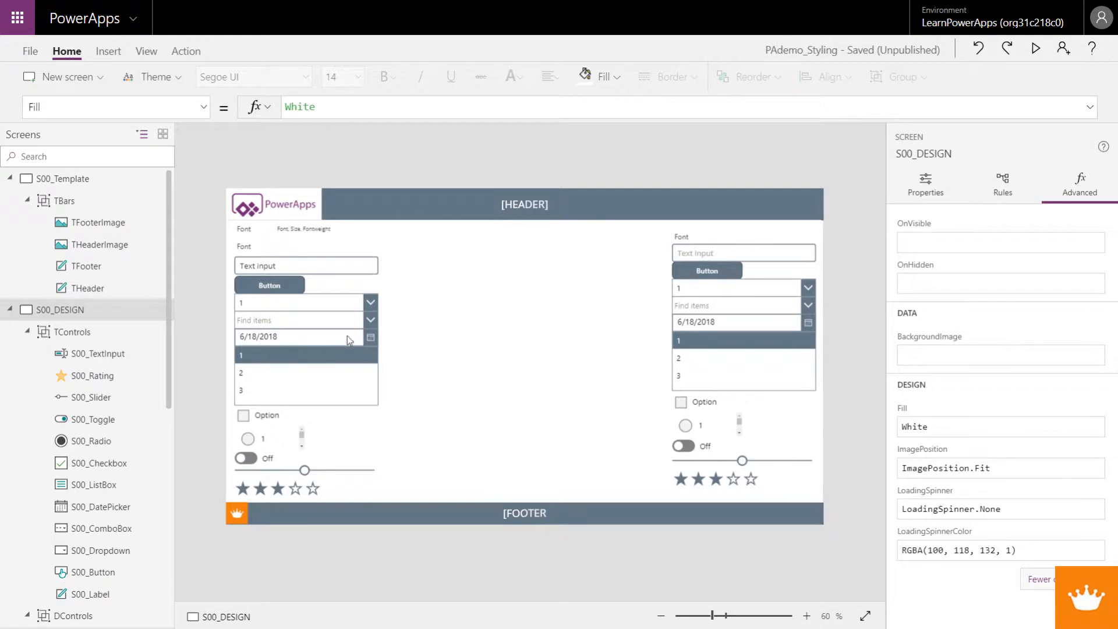
left_click(245, 233)
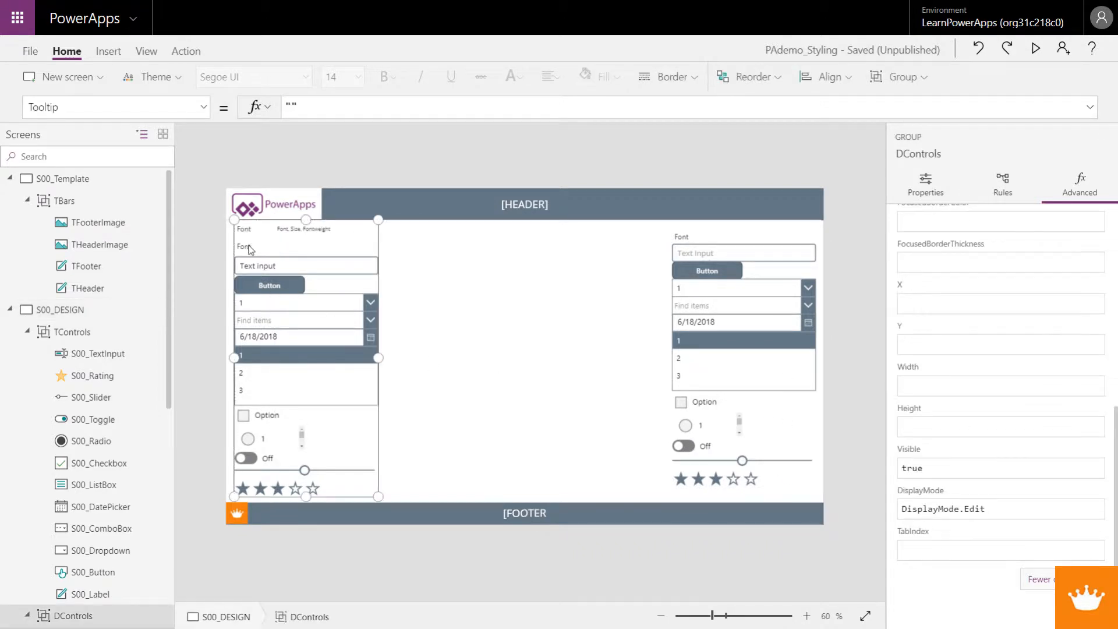
left_click(248, 247)
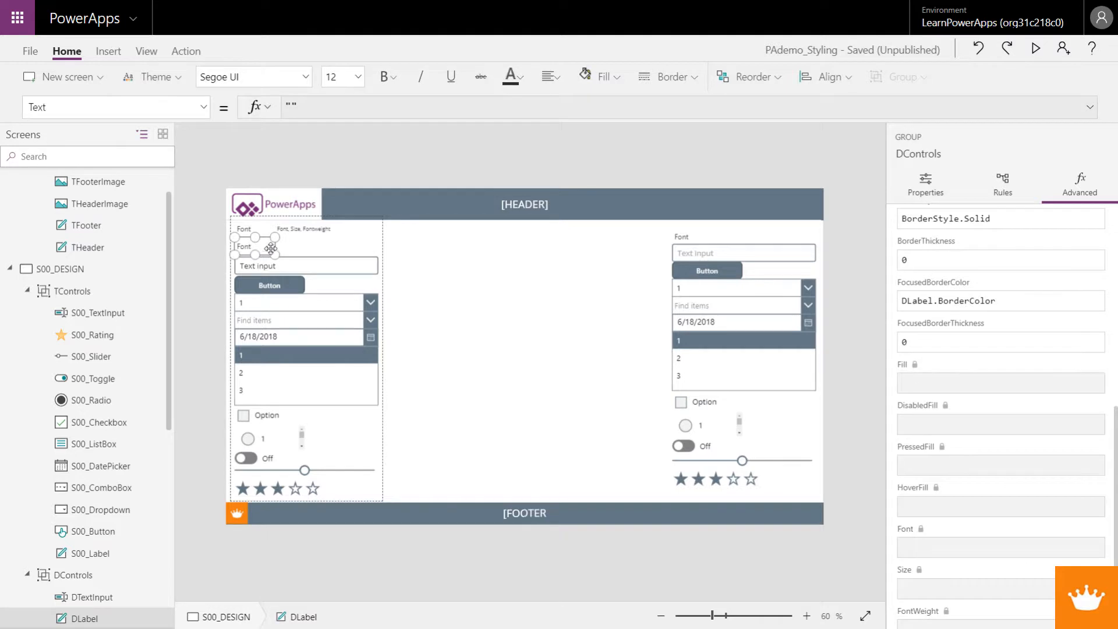
left_click(291, 283, "shift")
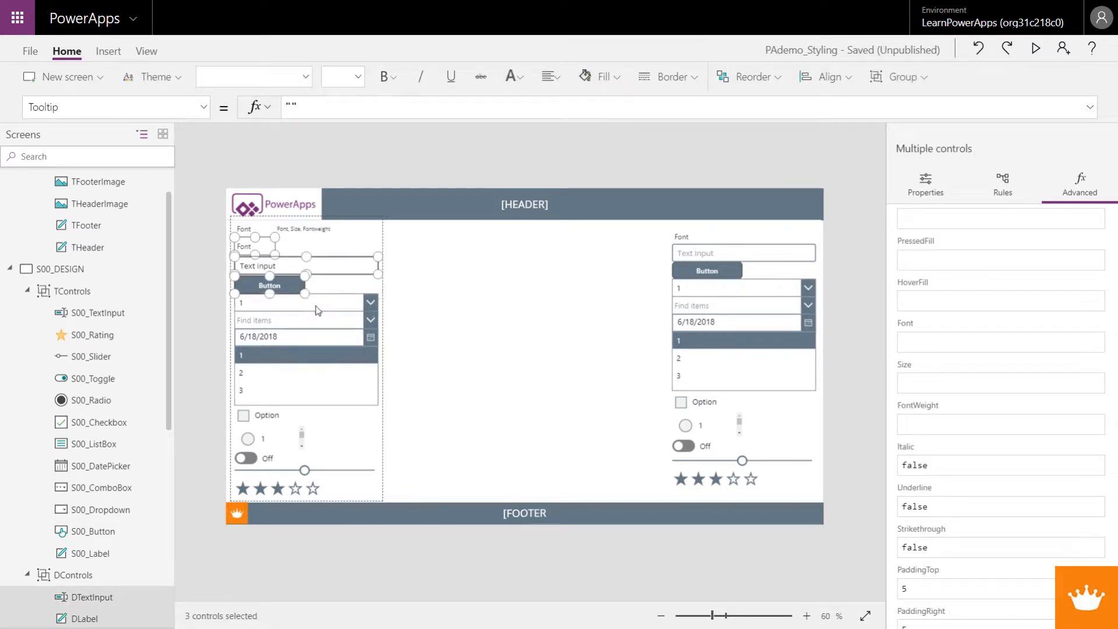
left_click(316, 306, "shift")
left_click(314, 319, "shift")
left_click(309, 336, "shift")
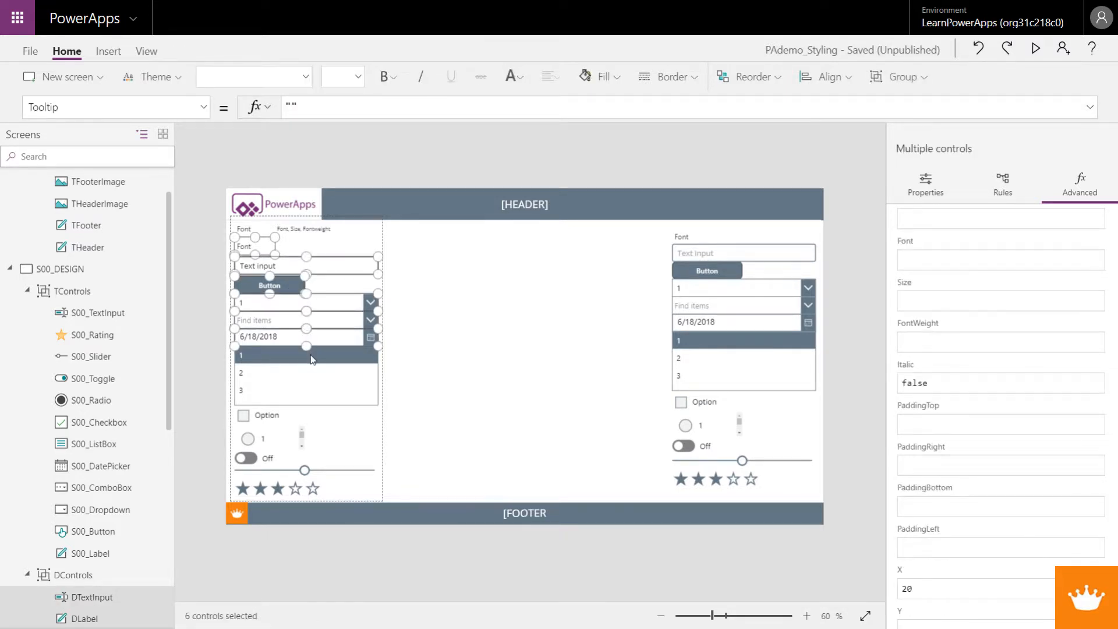
left_click(312, 358, "shift")
left_click(289, 416, "shift")
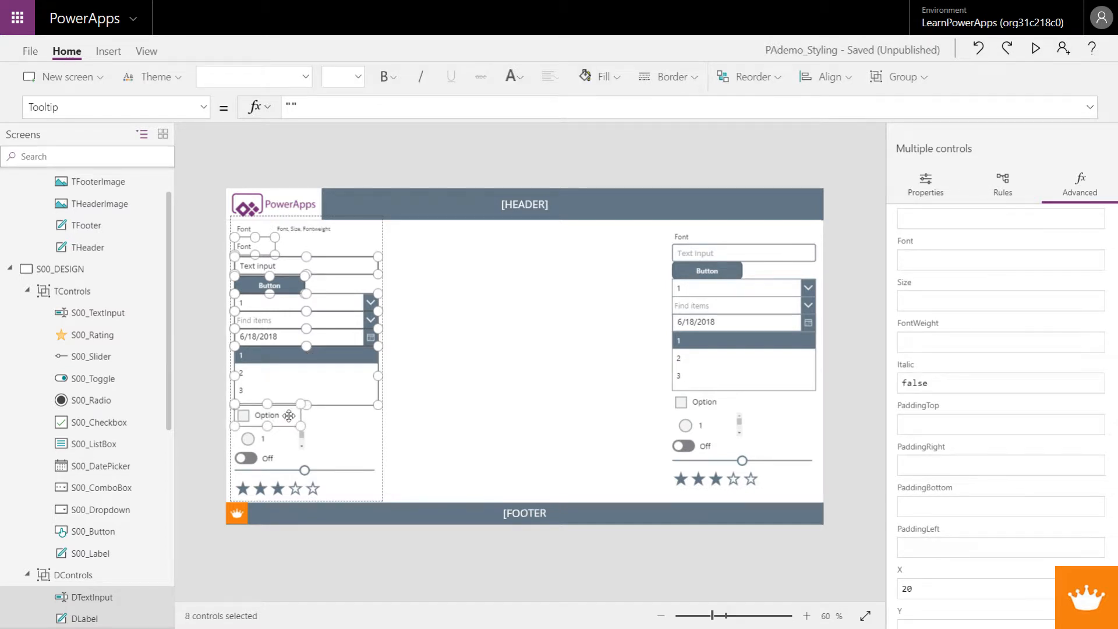
left_click(274, 440, "shift")
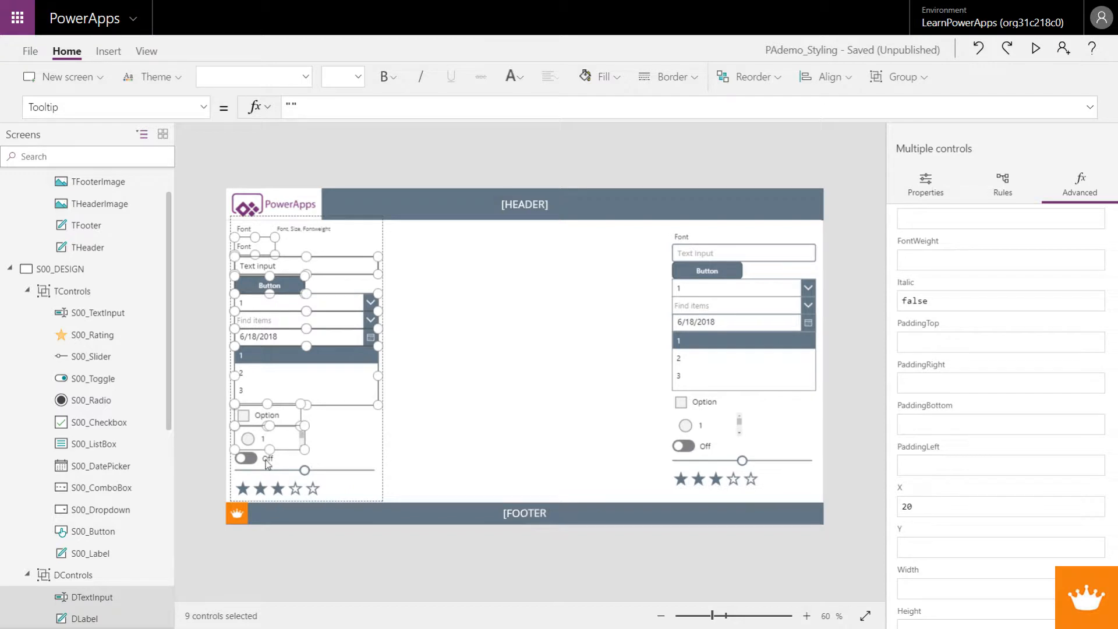
Step: Remove DButton from the multi-selection and add DToggle to it
scroll(111, 556, "down", 5)
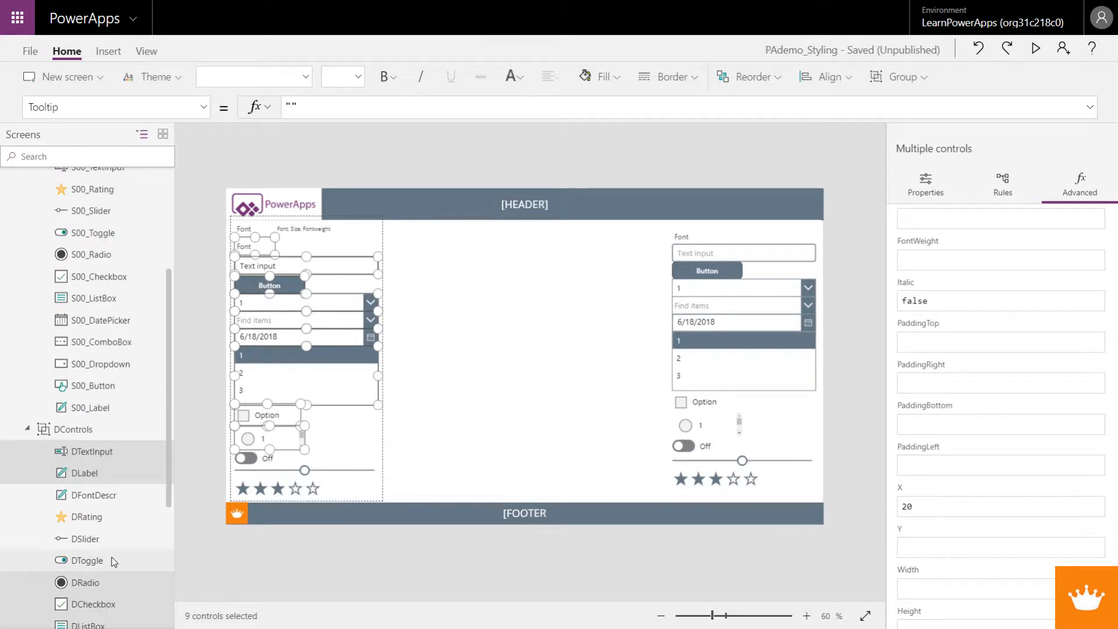
scroll(114, 561, "down", 5)
left_click(105, 568, "ctrl")
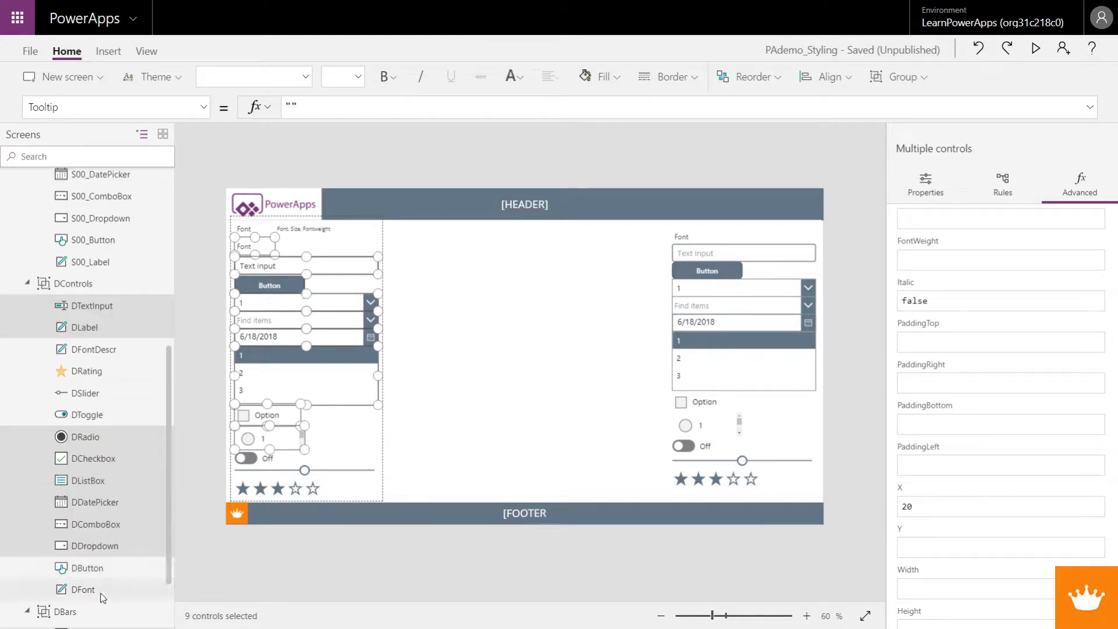
left_click(87, 418, "ctrl")
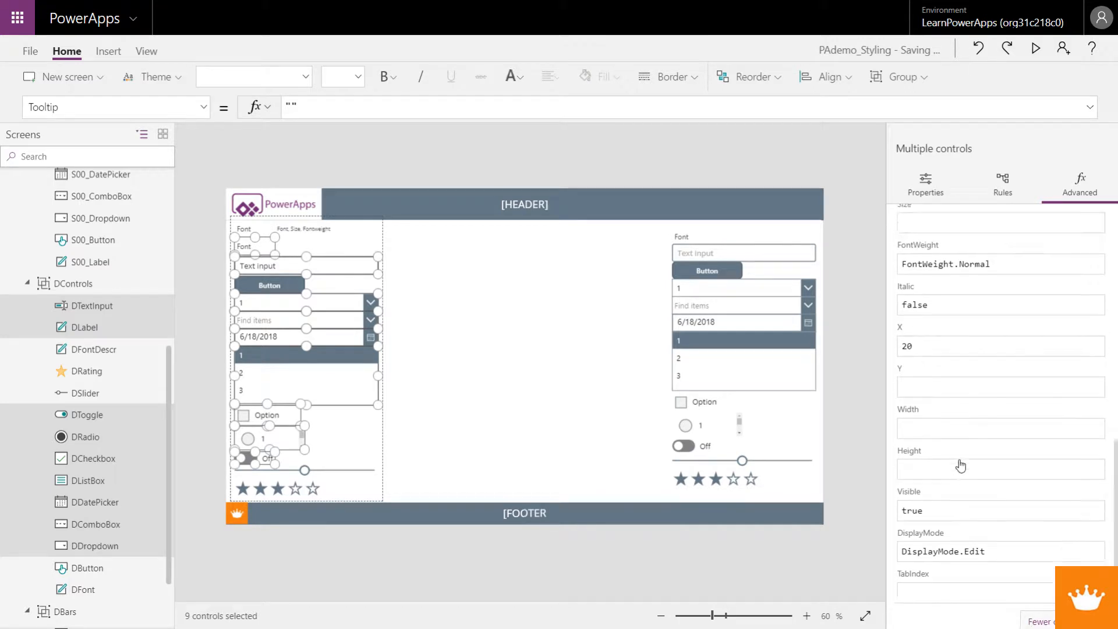
Step: Set the Font property of the selected DControls controls to DFont.Font
scroll(961, 466, "up", 3)
left_click(936, 318)
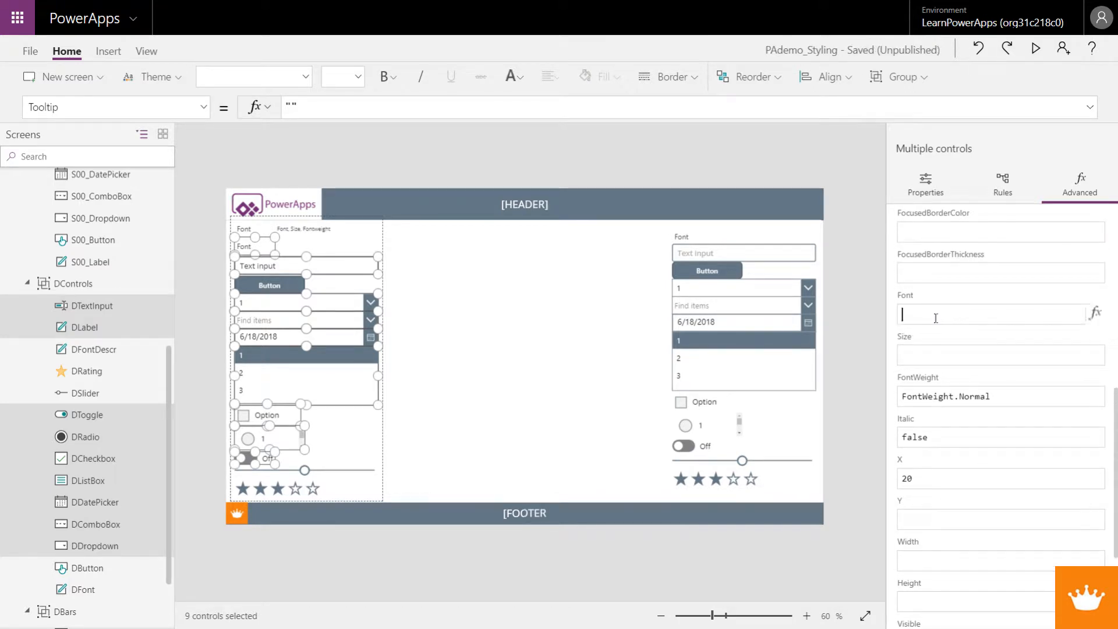
type("DF")
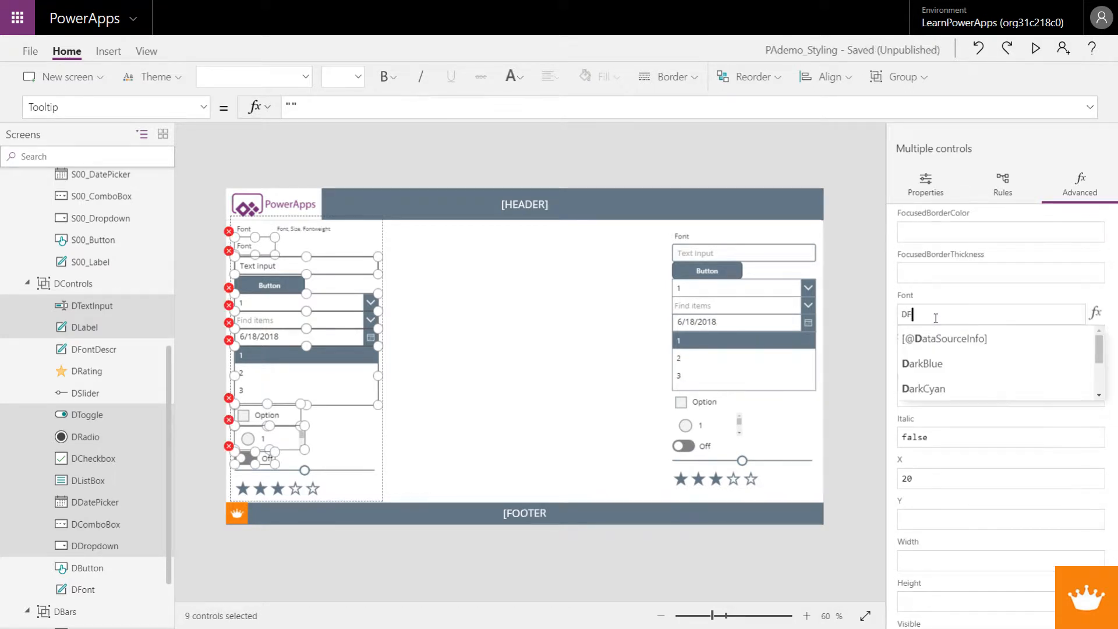
type("ONT.Font")
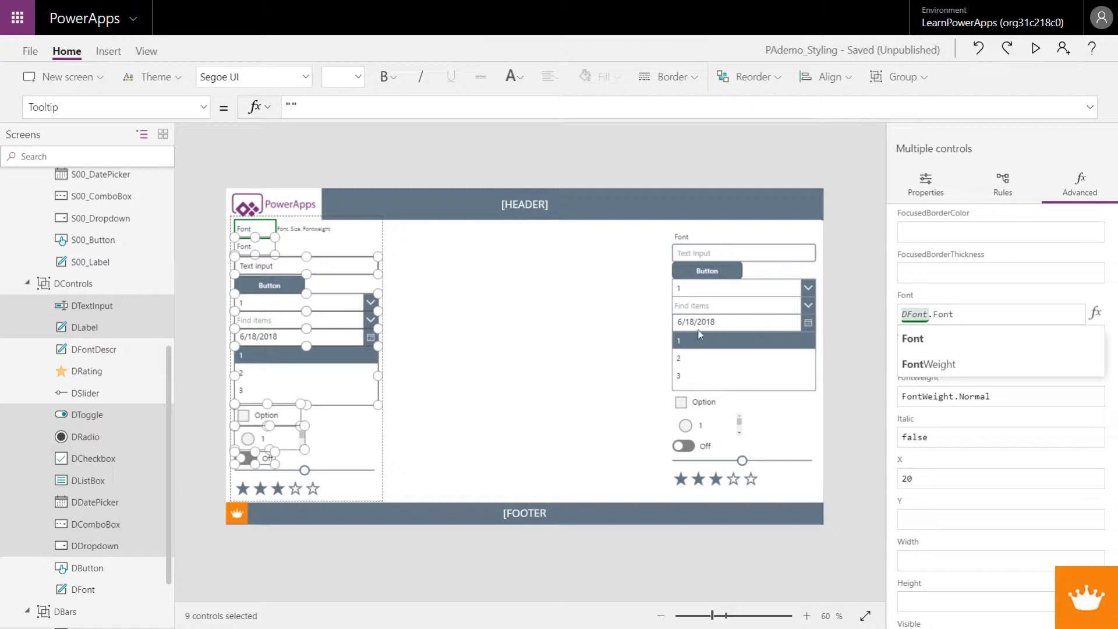
Step: Set the Size property of the nine selected DControls controls to DFont.Size
left_click(1021, 278)
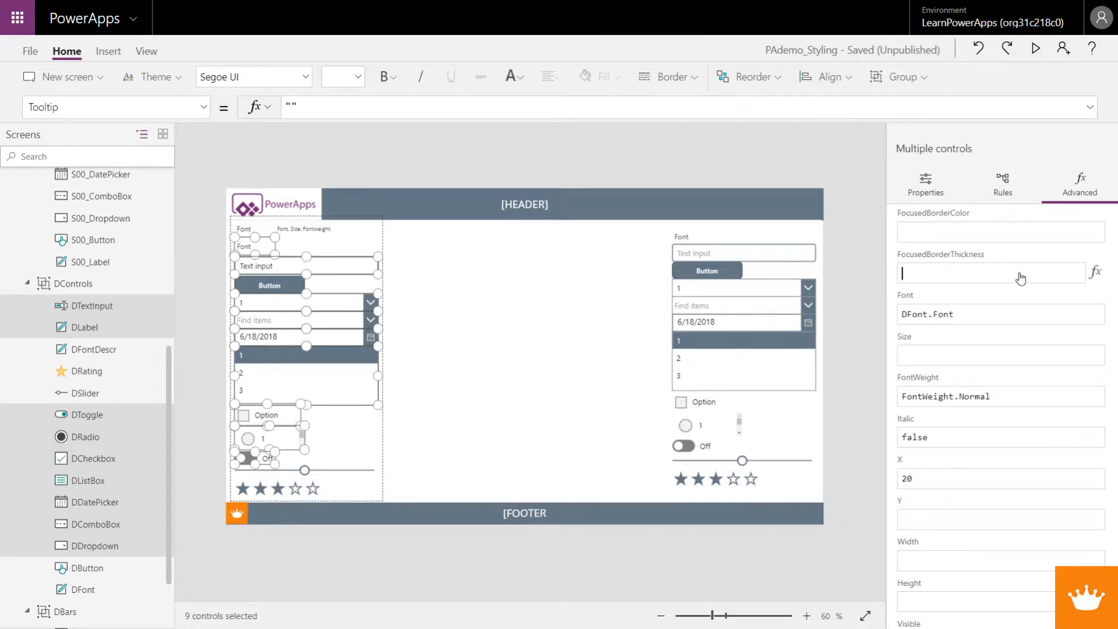
left_click(973, 357)
type("D")
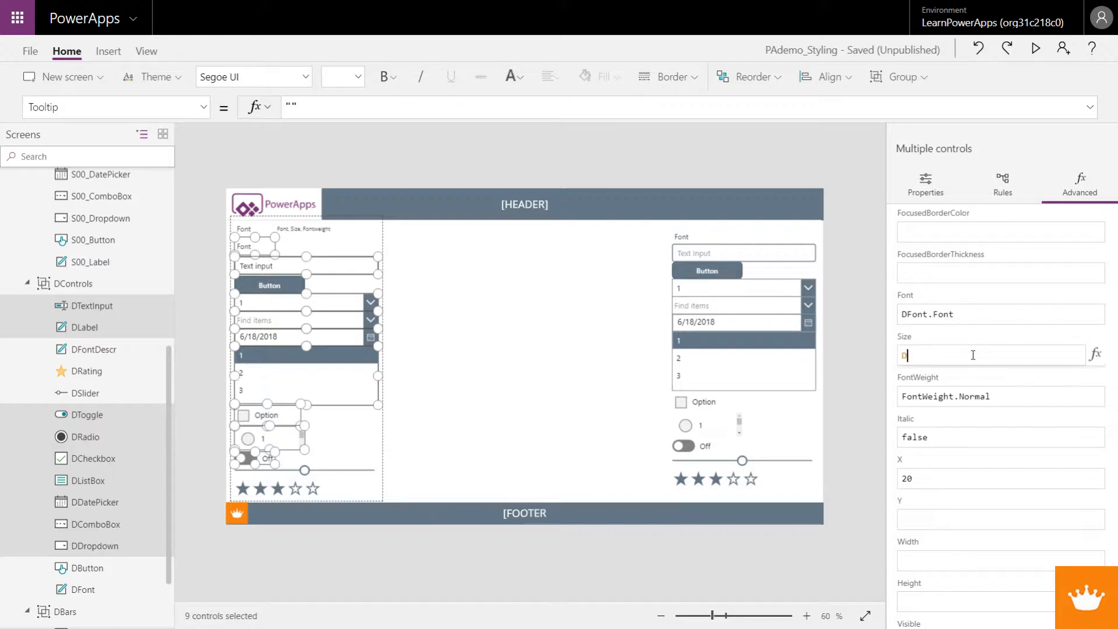
type("FONT.")
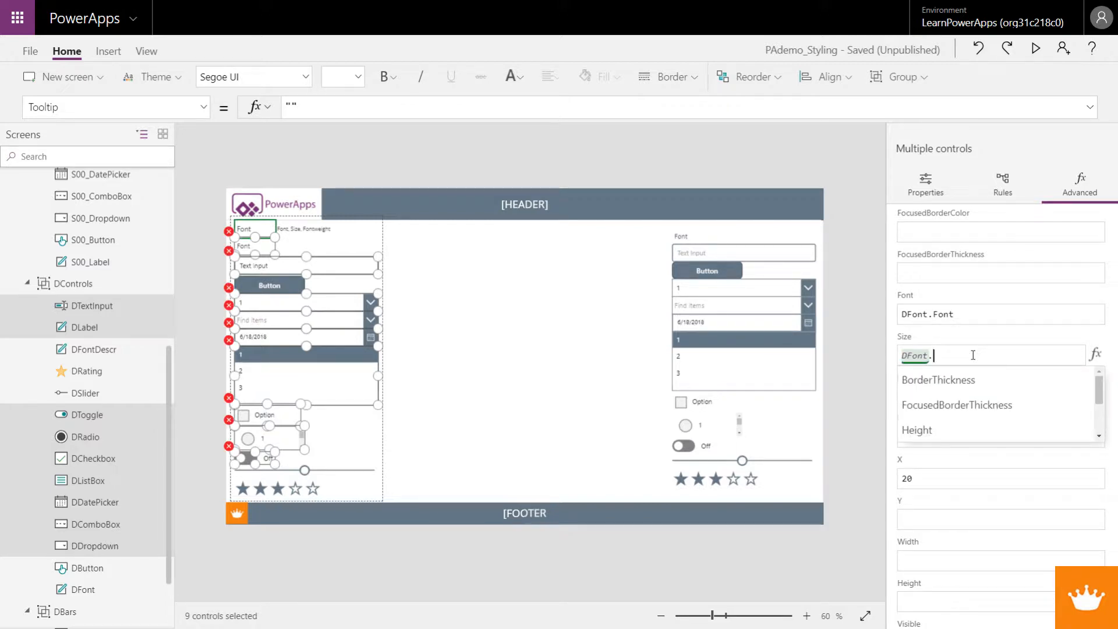
type("Size")
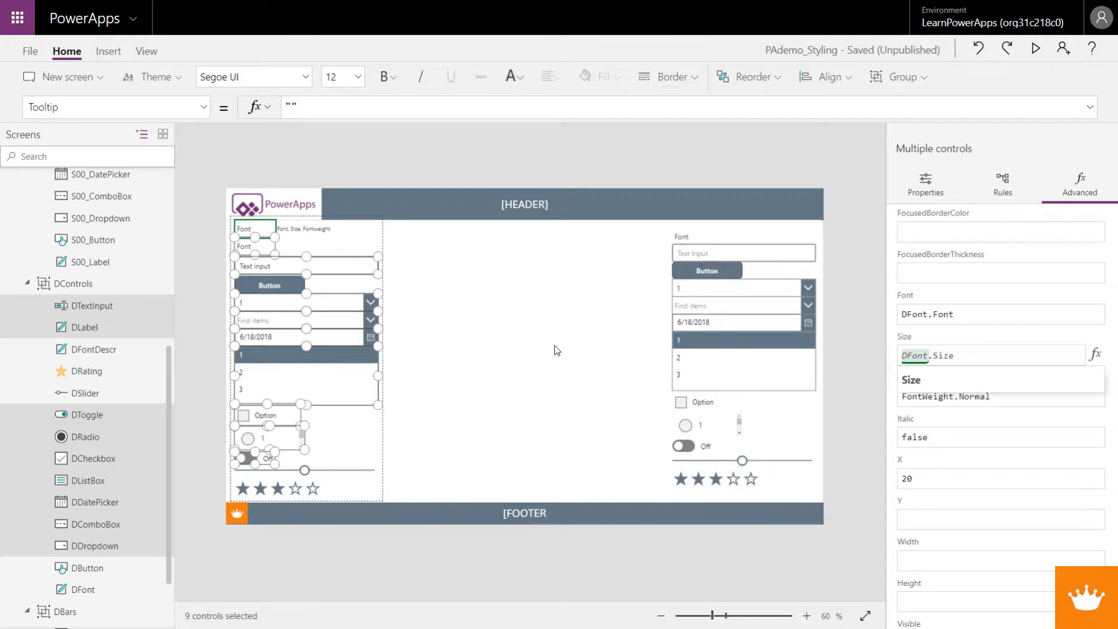
left_click(277, 286, "shift")
left_click(281, 286, "shift")
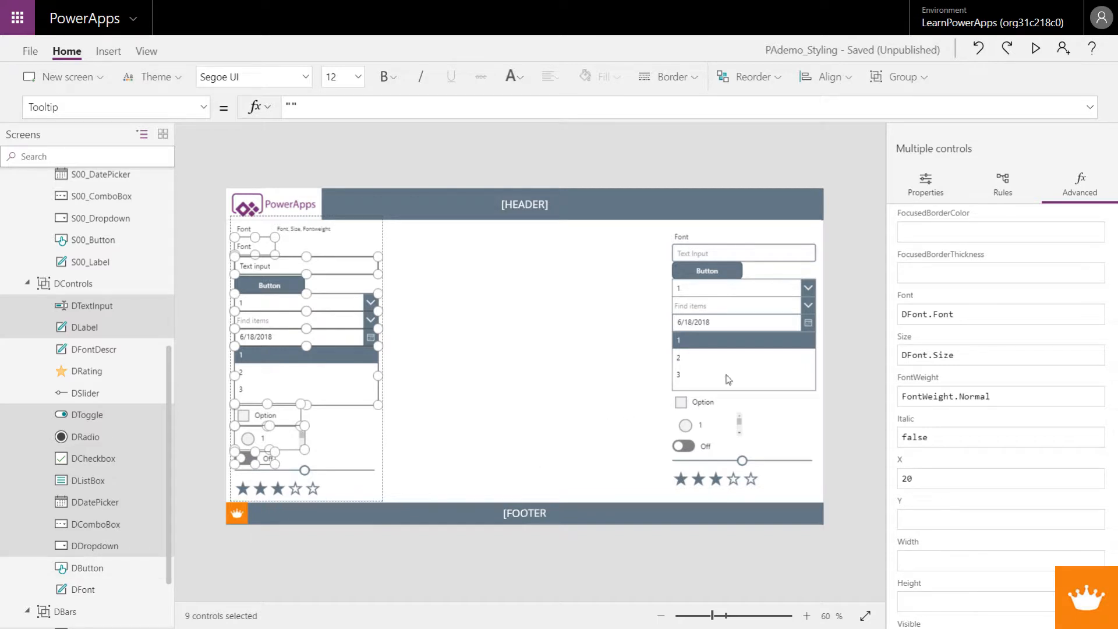
Step: Set the Color property of the selected DControls controls to DFont.Color
scroll(967, 466, "up", 6)
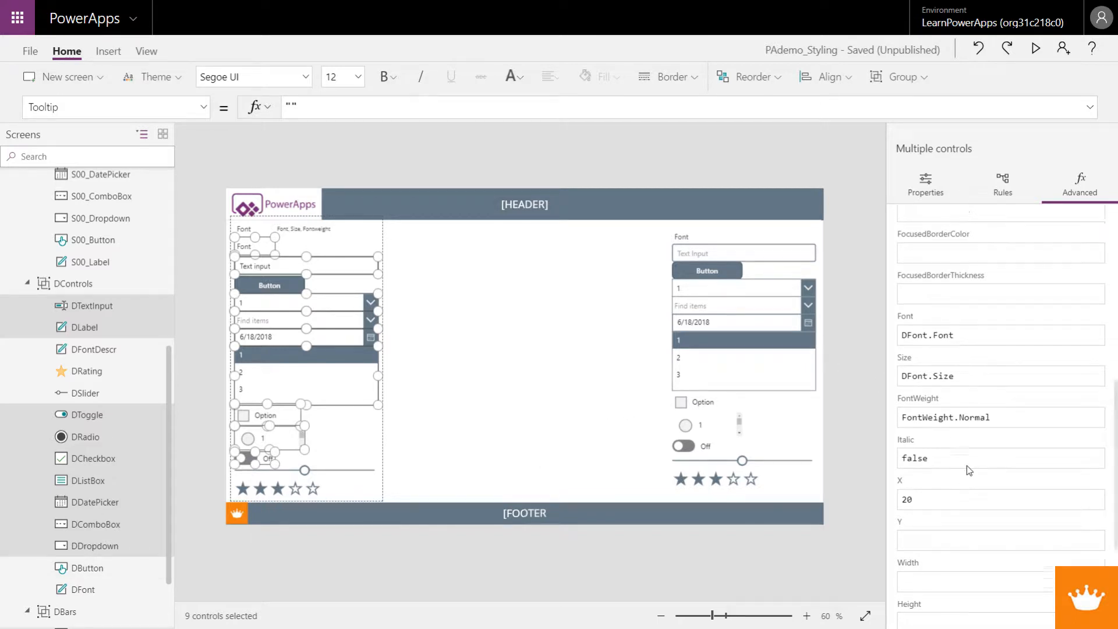
scroll(967, 469, "up", 1)
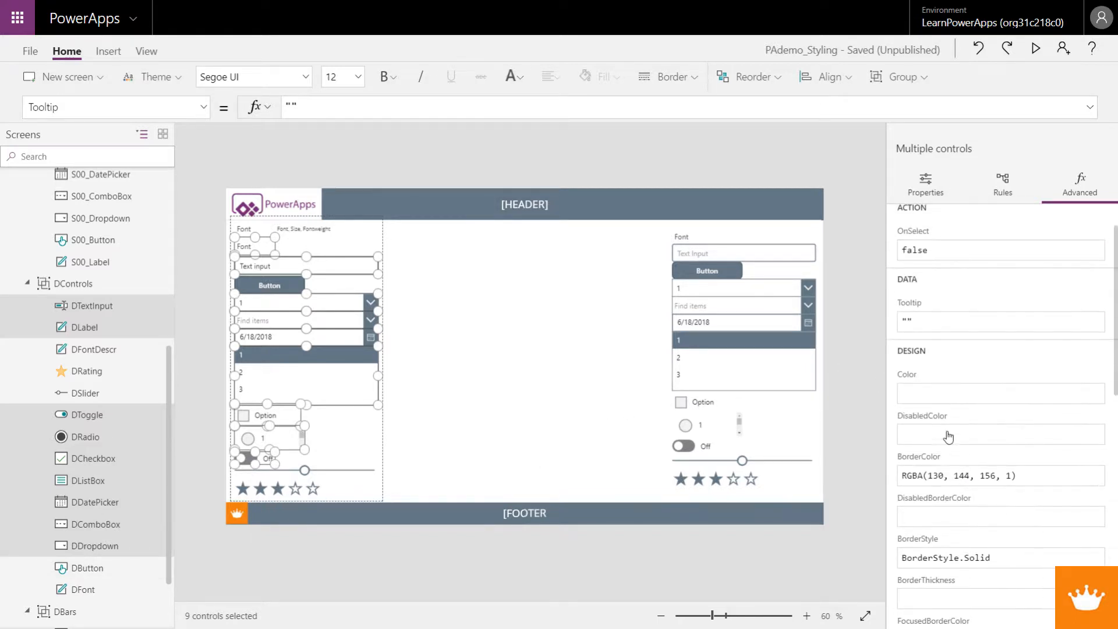
left_click(928, 387)
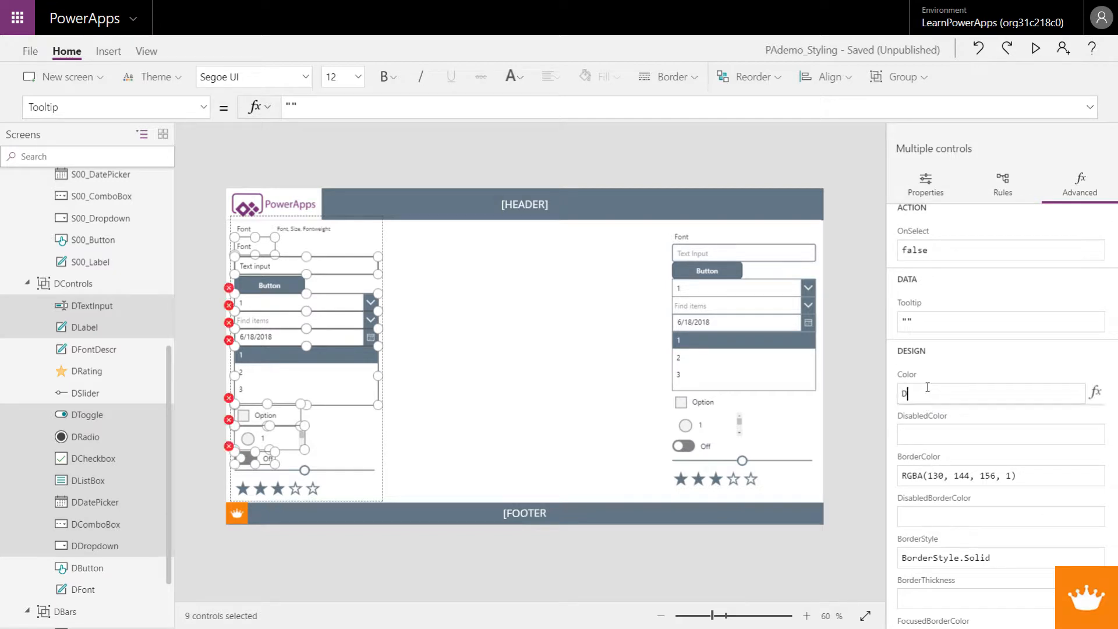
type("DFONT.Color")
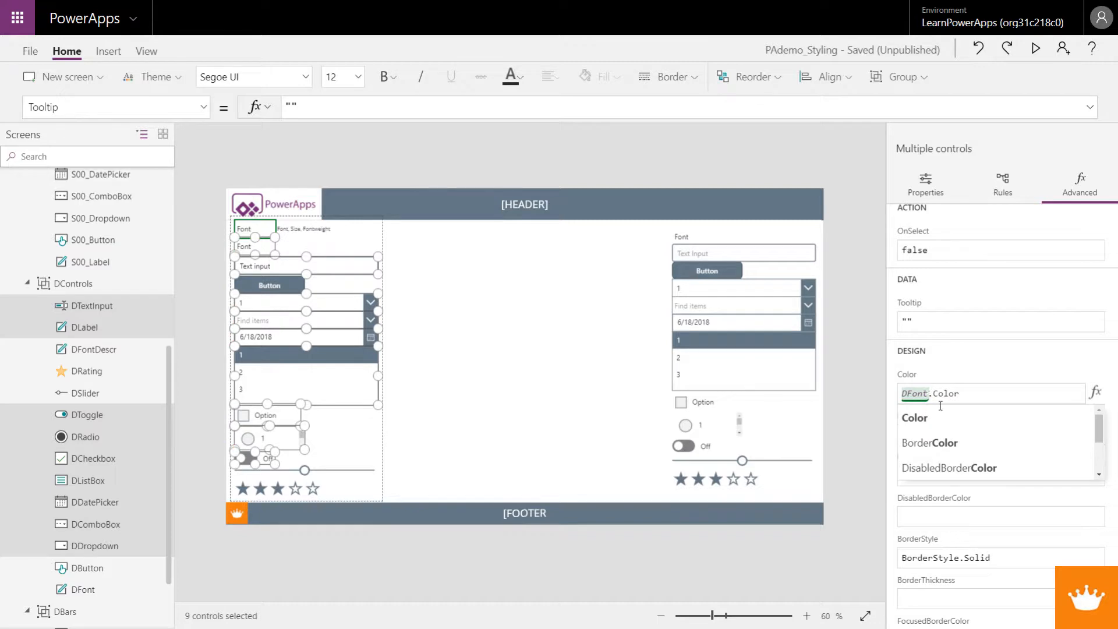
Step: Look through the remaining shared design properties of the selected controls, from border settings to font, position and display mode
scroll(999, 482, "down", 3)
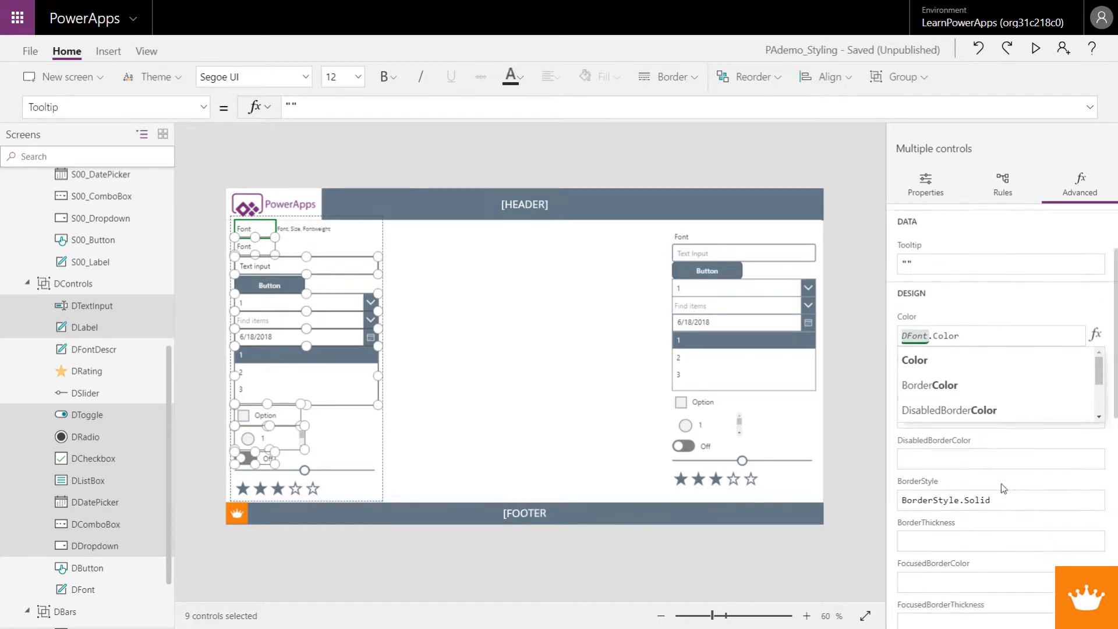
scroll(1003, 492, "down", 4)
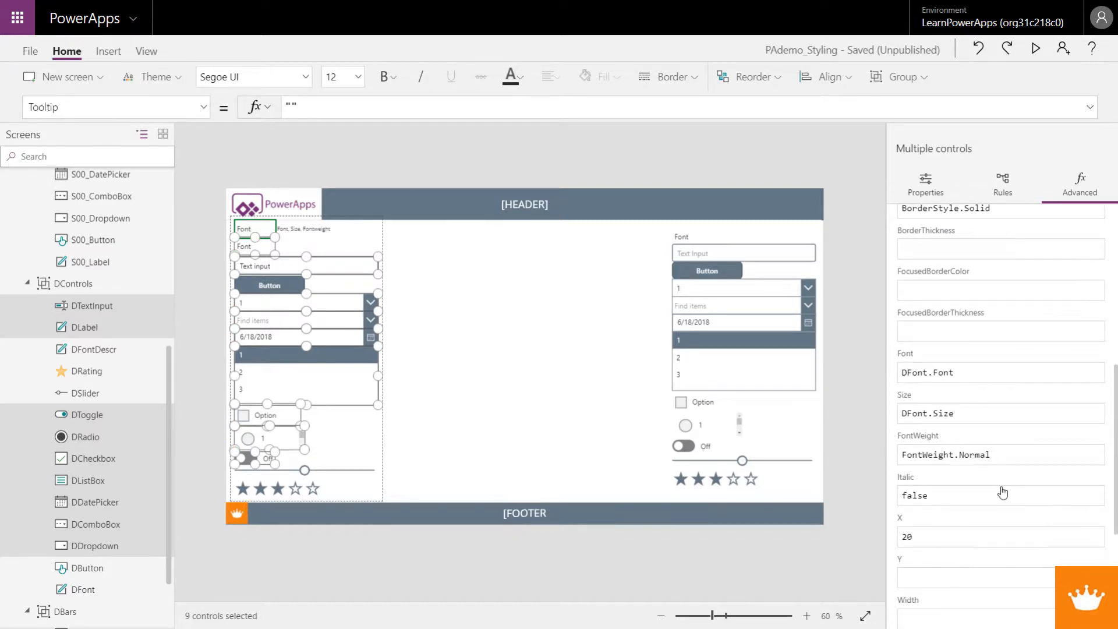
scroll(1002, 492, "up", 3)
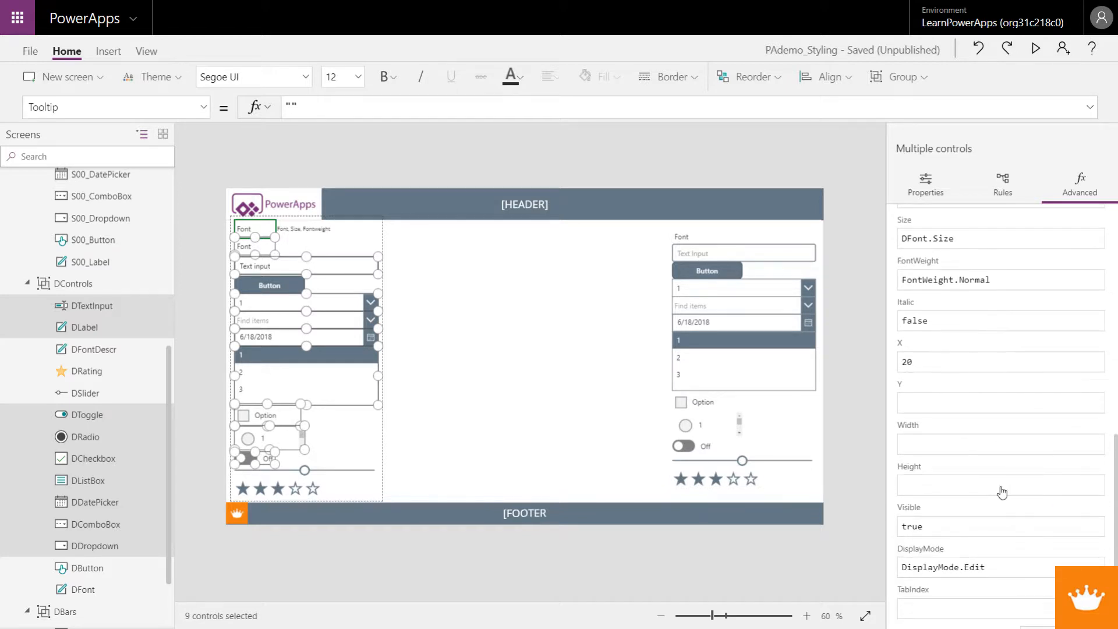
scroll(1001, 487, "up", 2)
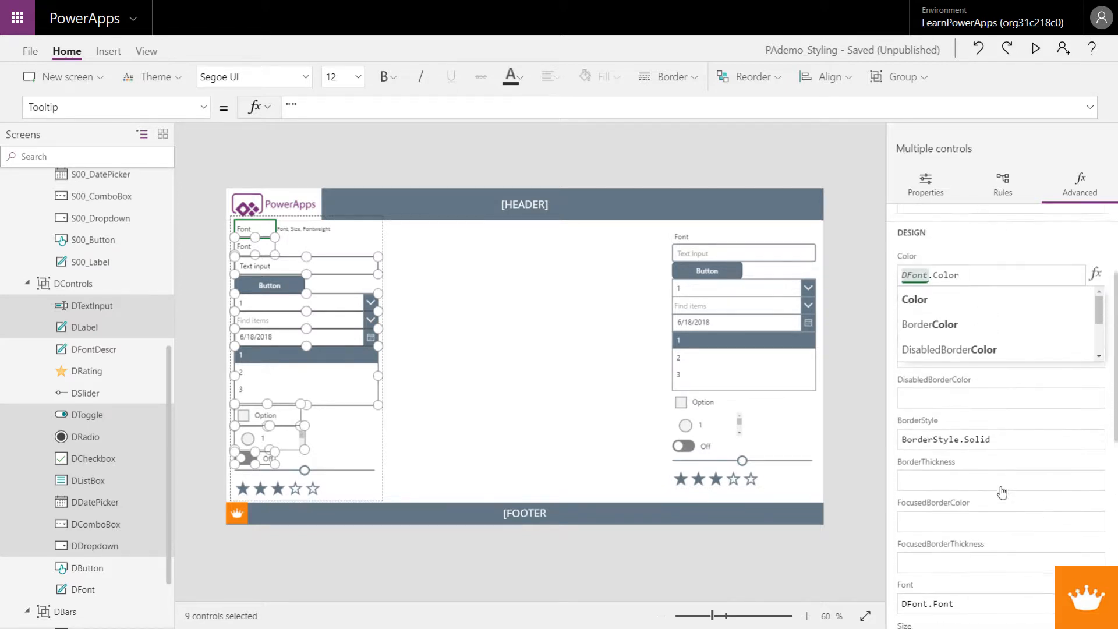
scroll(1002, 492, "down", 2)
scroll(1002, 492, "down", 7)
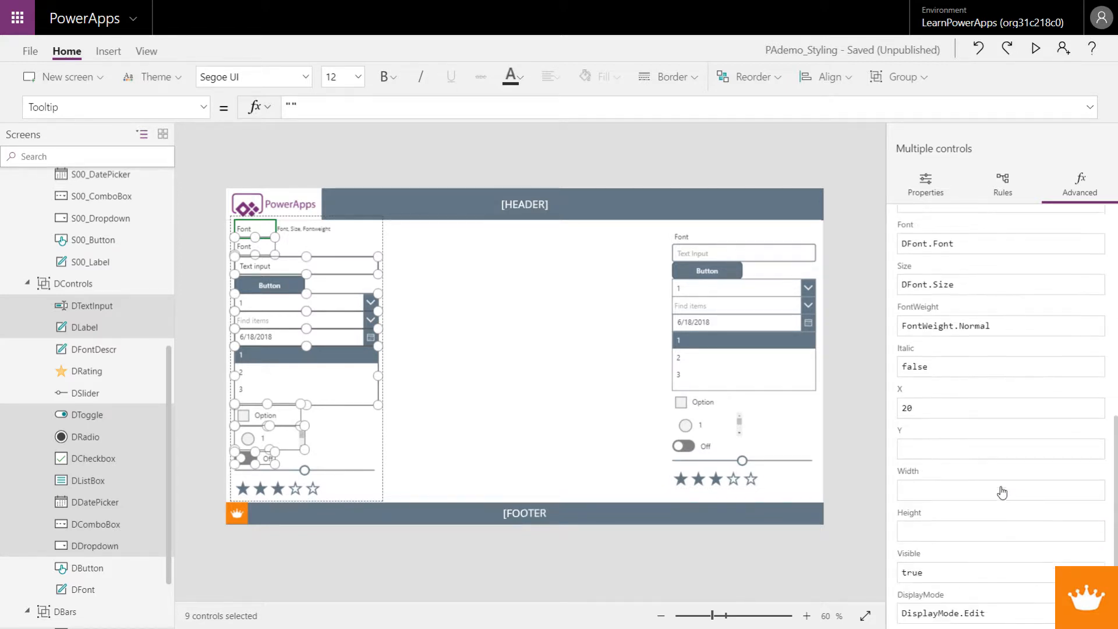
scroll(1002, 491, "up", 4)
scroll(1001, 487, "up", 5)
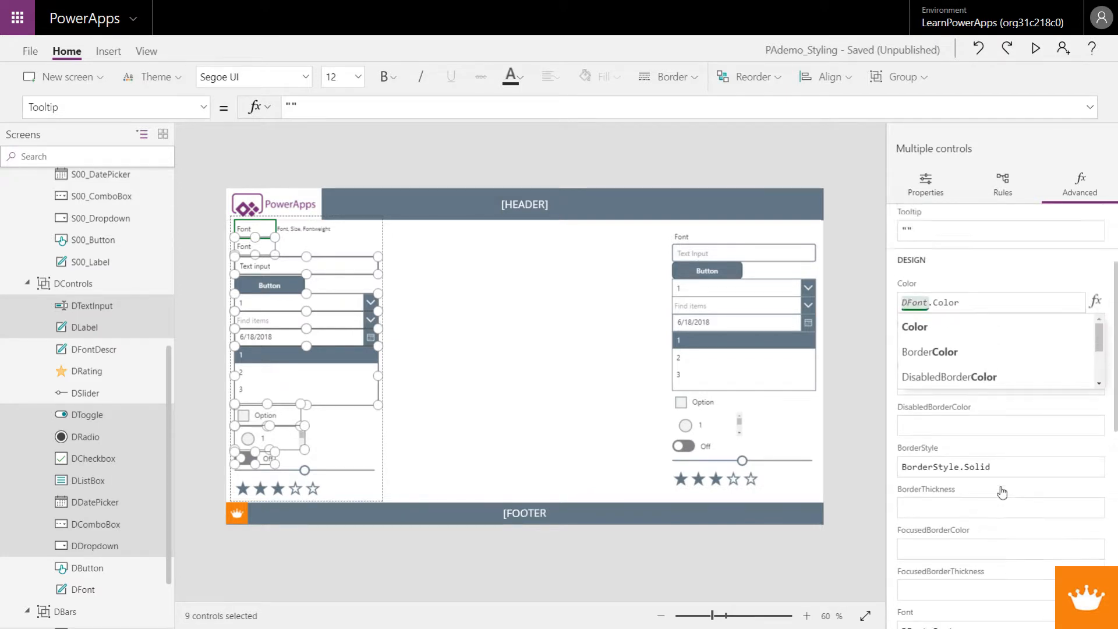
left_click(1028, 550)
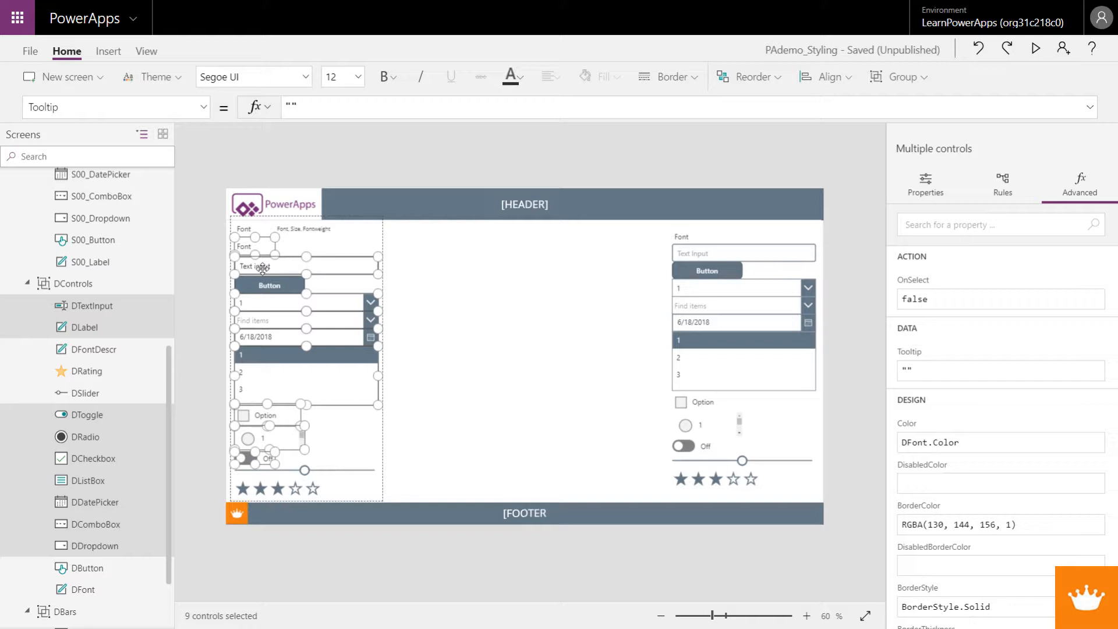
Step: Inspect the DFont label and the DButton control's own colour and border properties
left_click(250, 232)
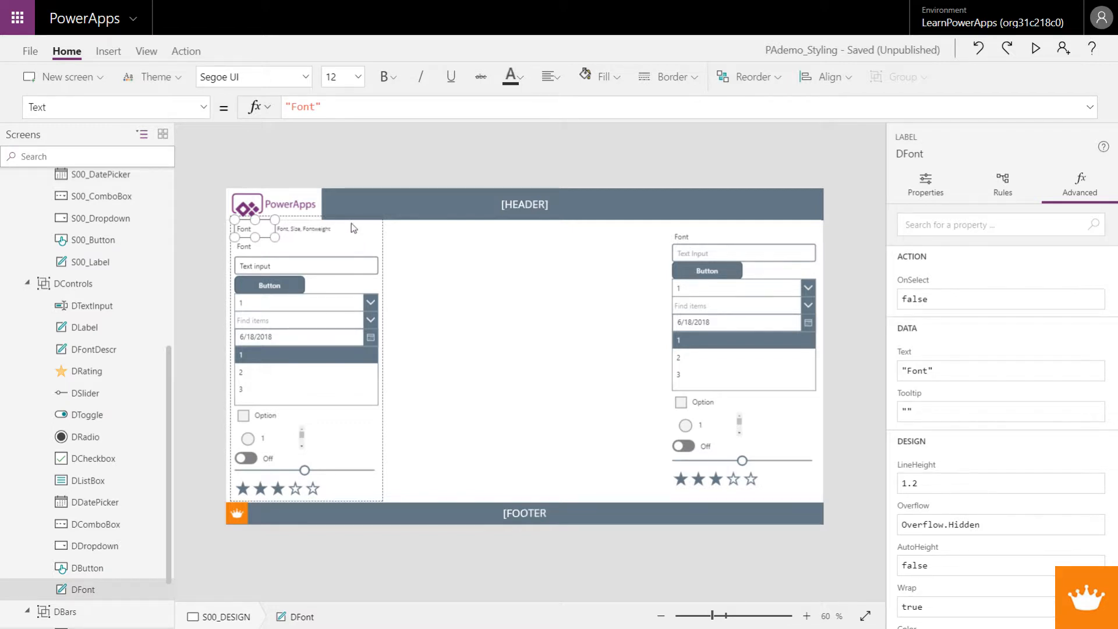
left_click(281, 283)
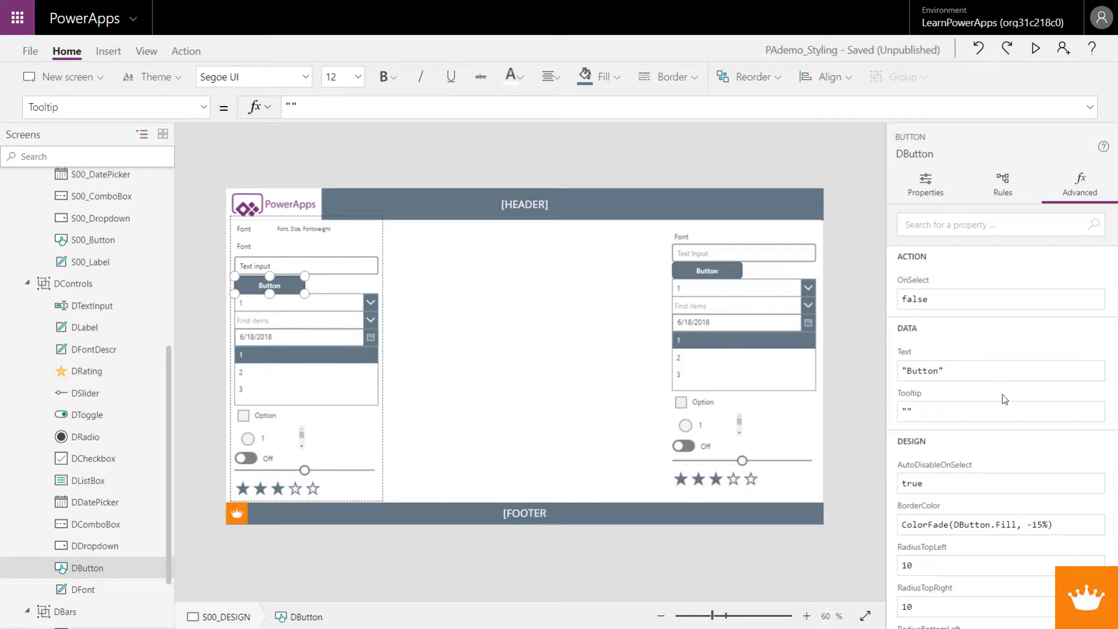
scroll(1005, 398, "down", 7)
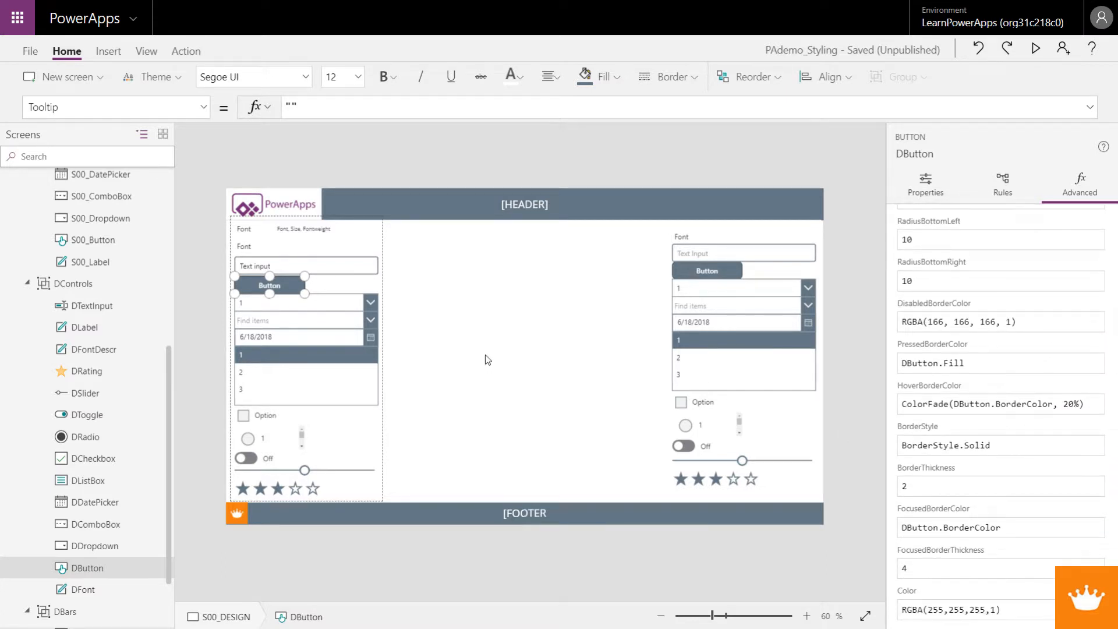
left_click(439, 347)
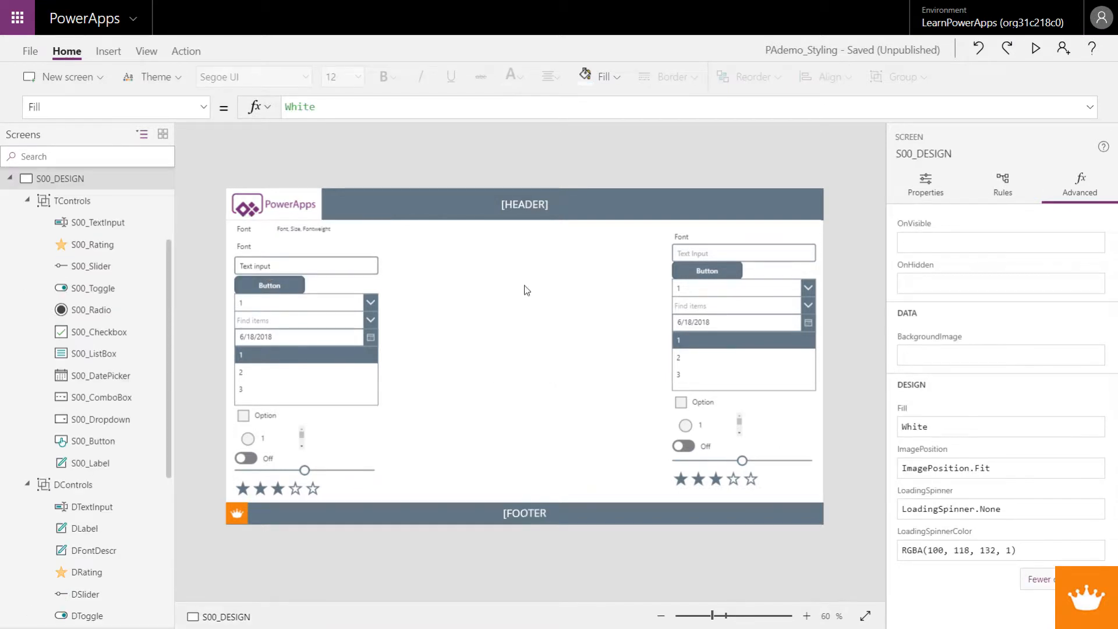
Step: Set the Font property of the DHeader label in the DBars group to DFont.Font
left_click(507, 192)
left_click(593, 207)
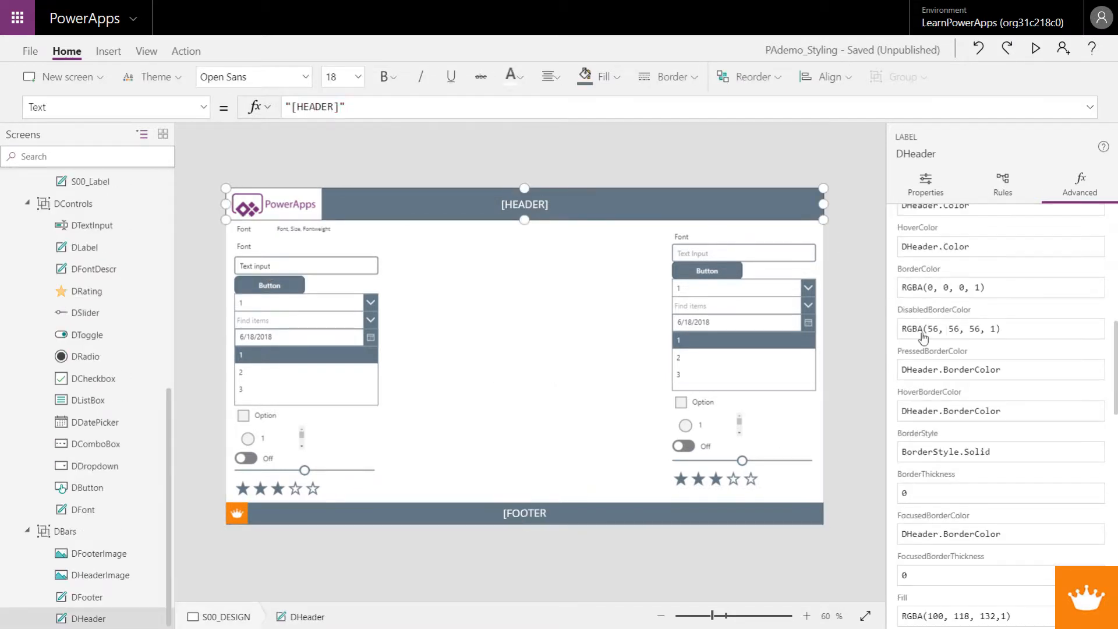
scroll(918, 406, "up", 6)
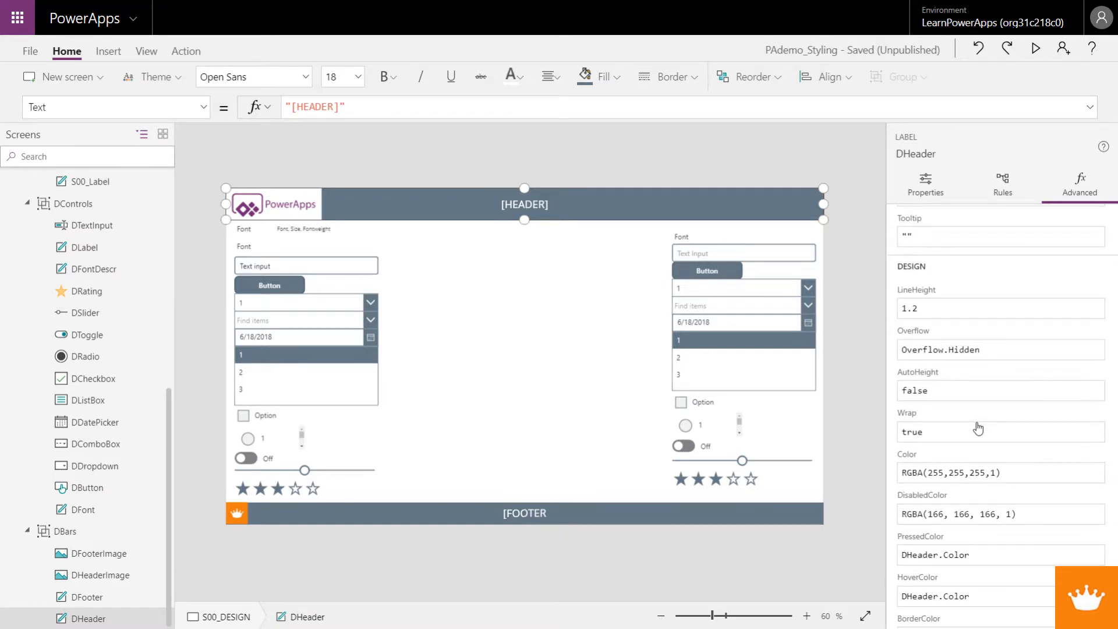
scroll(978, 428, "up", 1)
scroll(979, 431, "down", 3)
scroll(980, 434, "down", 7)
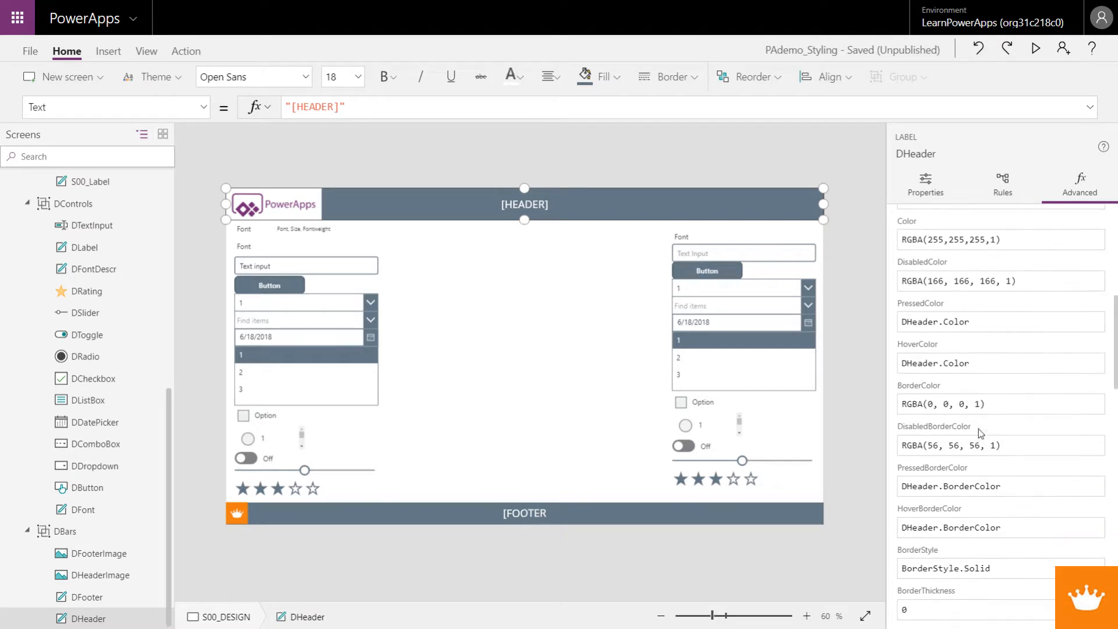
scroll(979, 430, "down", 3)
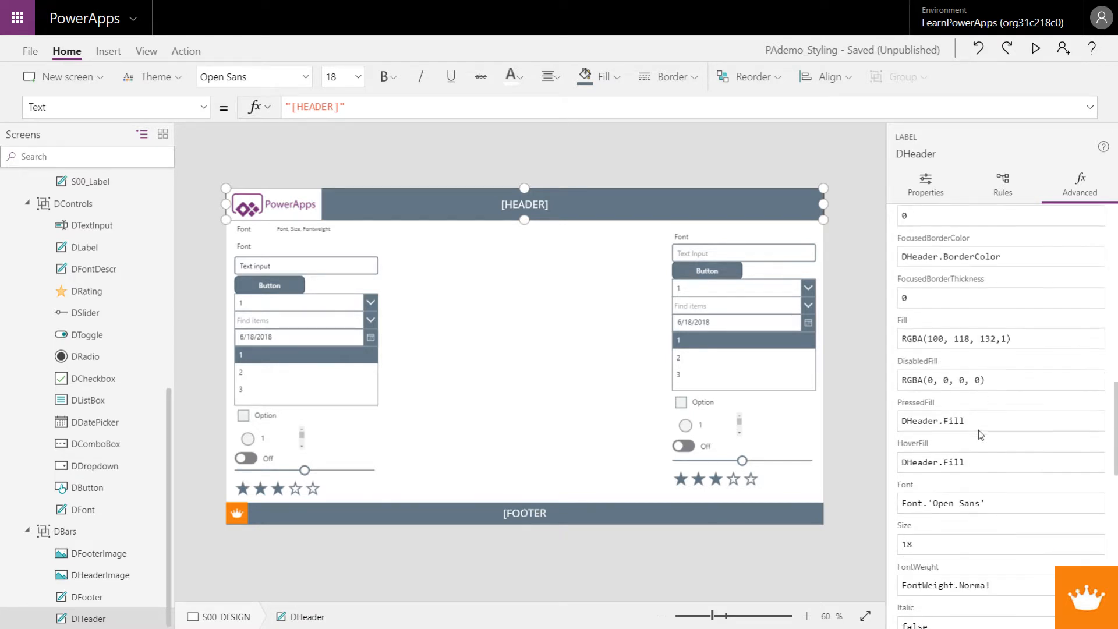
left_click(999, 430)
left_click_drag(999, 431, 902, 431)
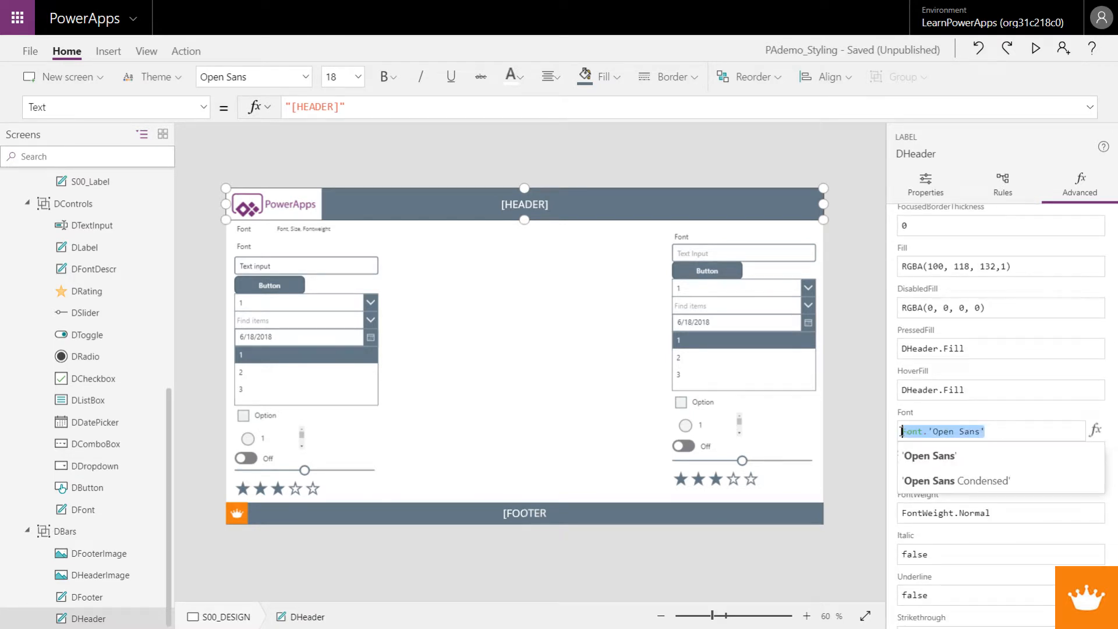
type("DFONt")
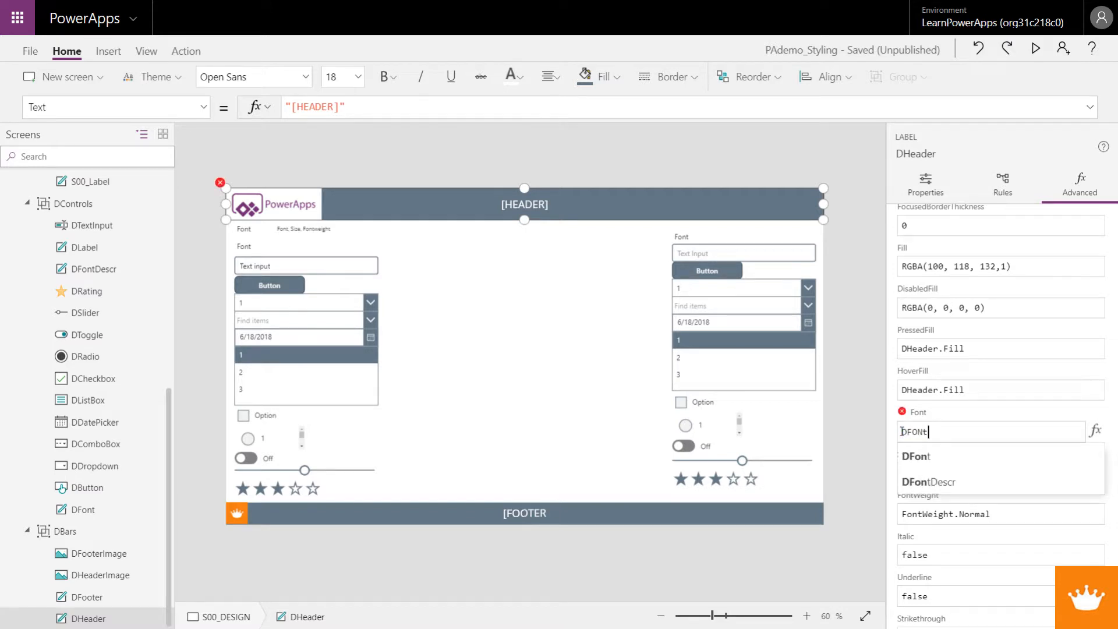
type(".Font")
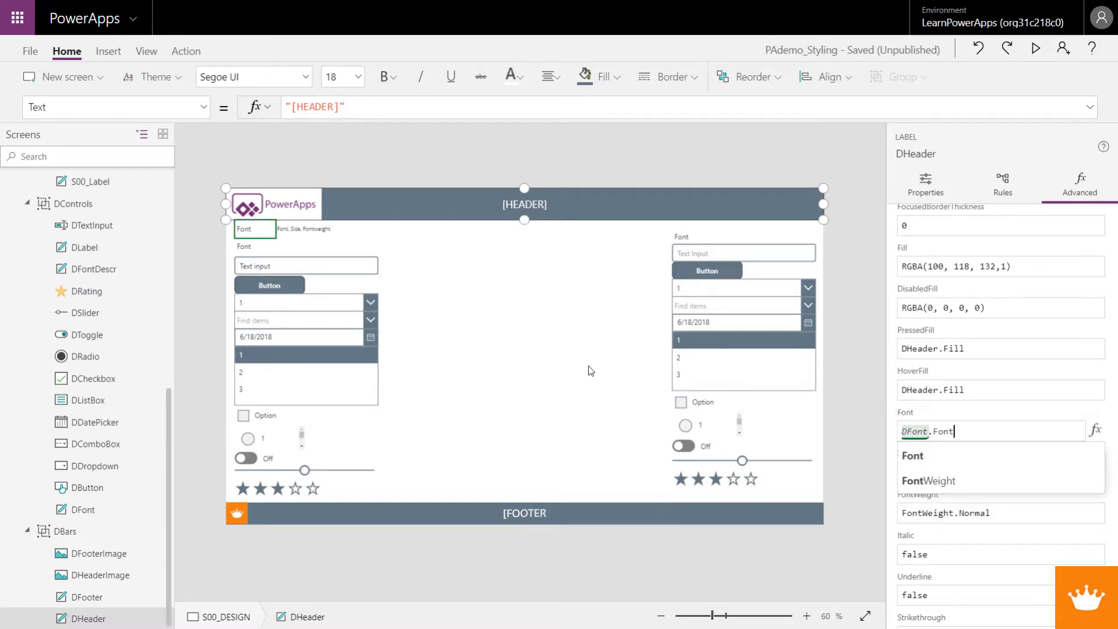
left_click(549, 387)
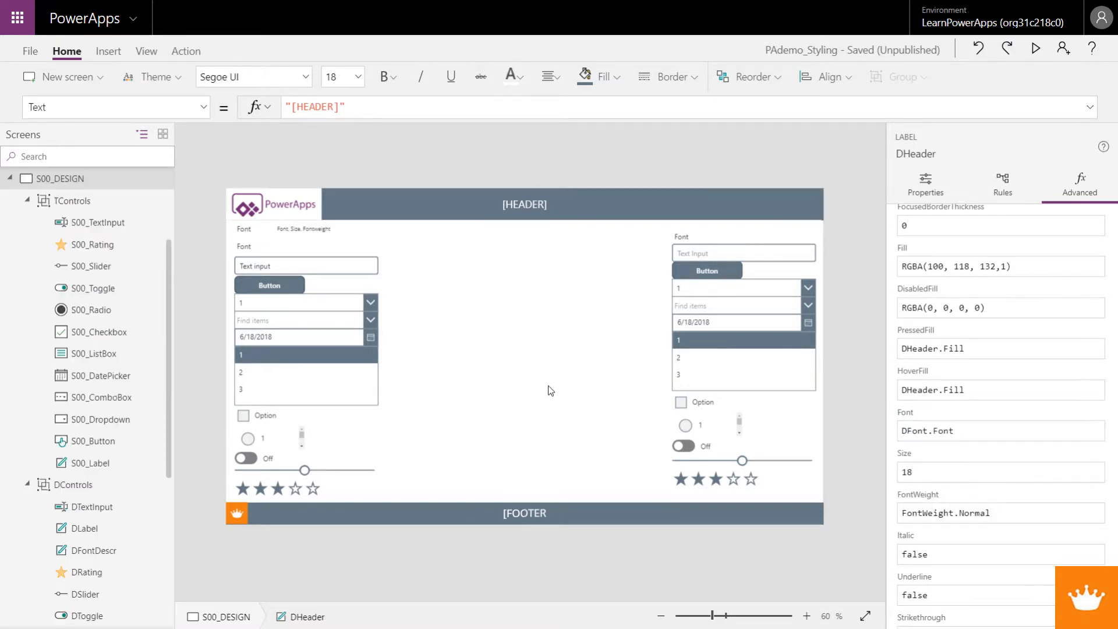
Step: Set the Font property of the DFooter label in the DBars group to DFont.Font
left_click(470, 520)
left_click(486, 516)
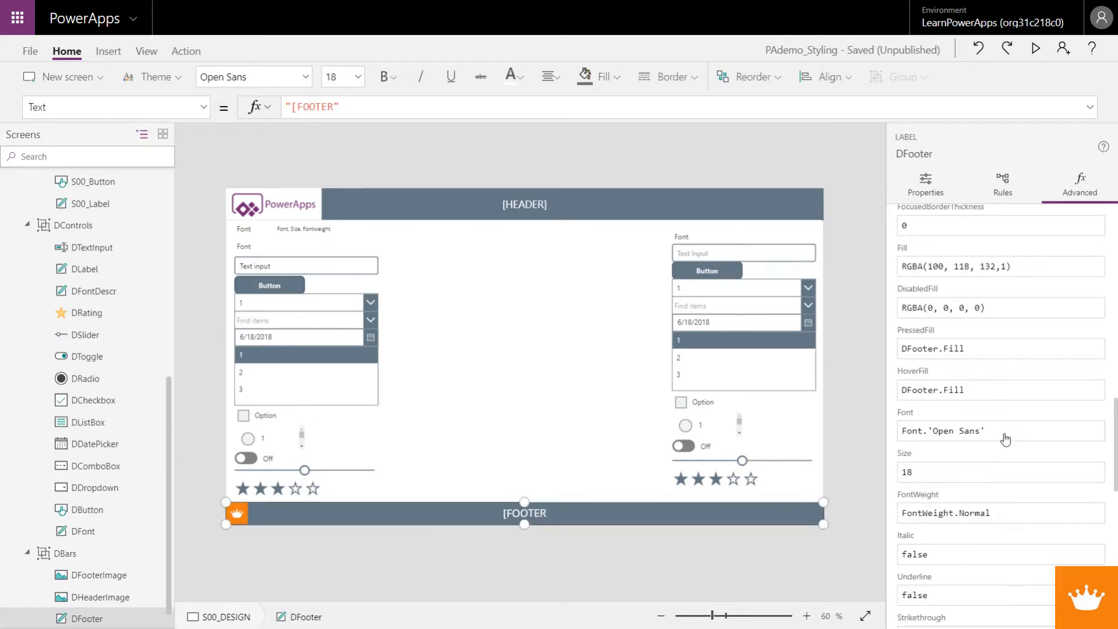
left_click_drag(1001, 436, 876, 435)
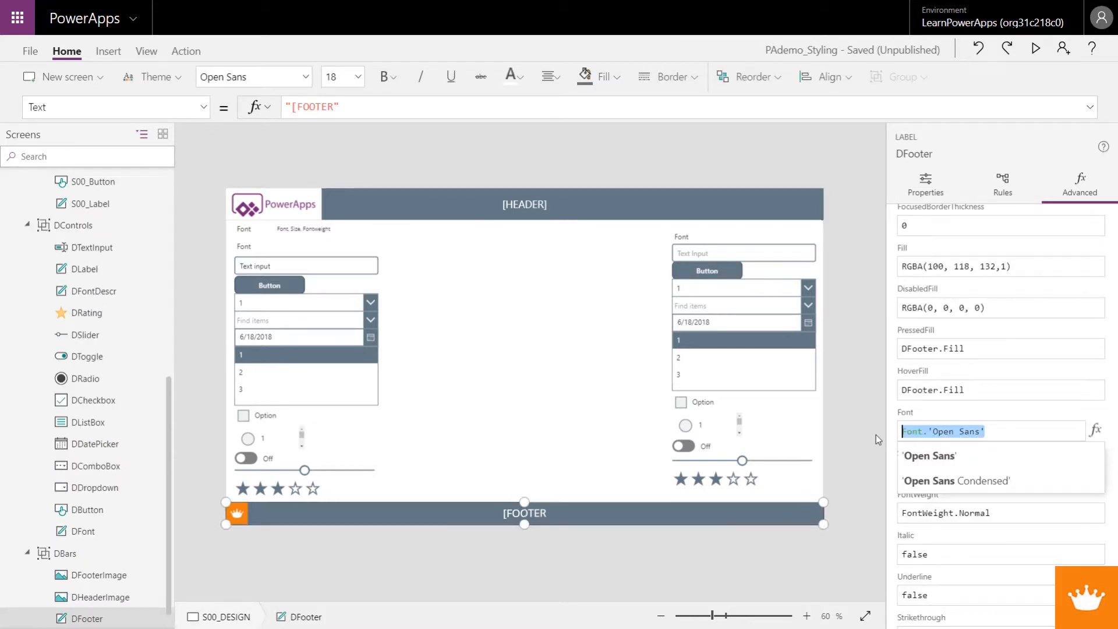
type("DFont.Fot")
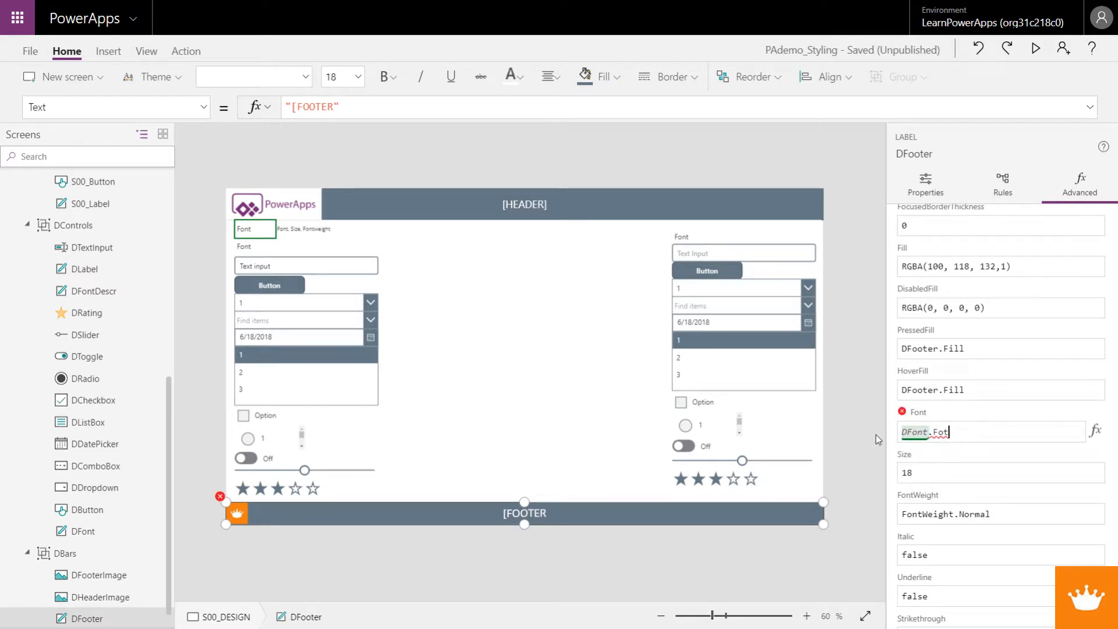
key("BackSpace")
type("nt")
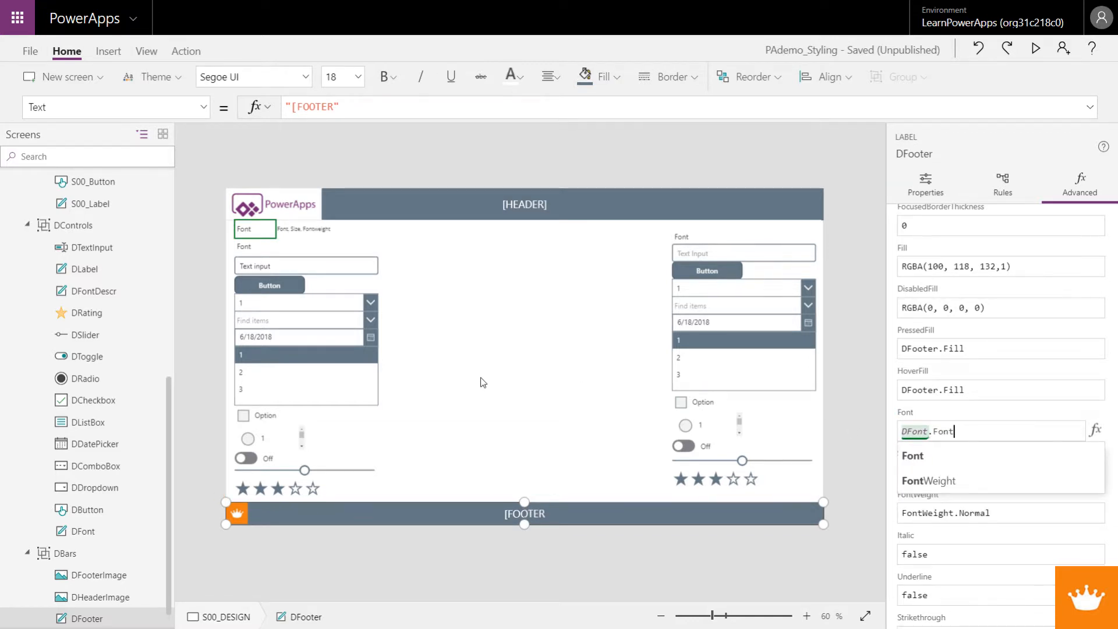
left_click(505, 385)
Step: Change the DFooter label's text to "By" followed by the author's name
left_click(508, 513)
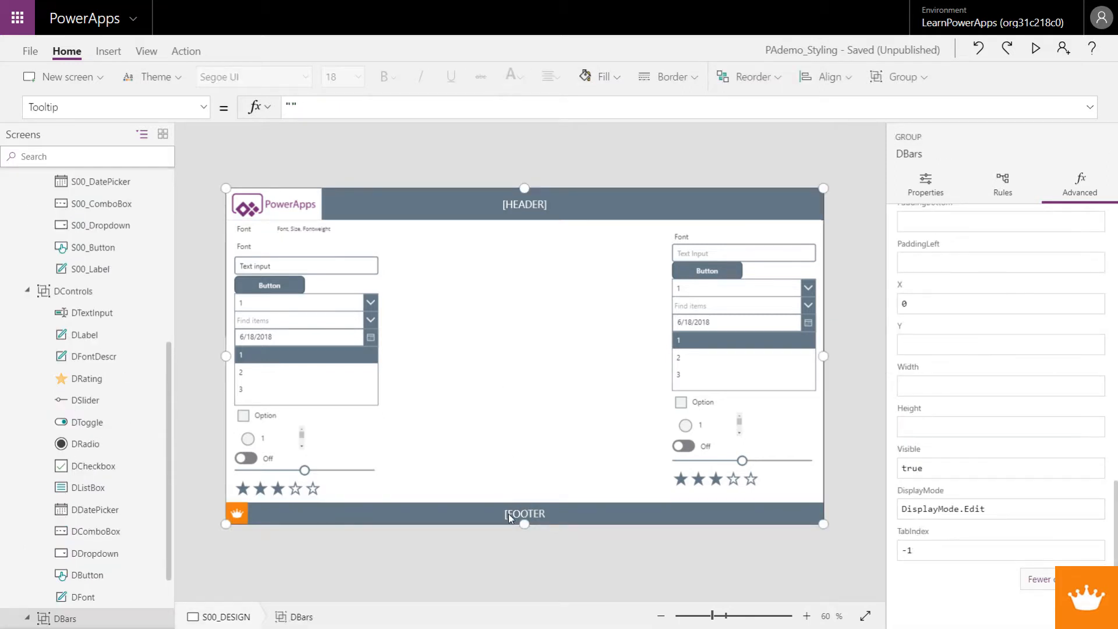
left_click(525, 511)
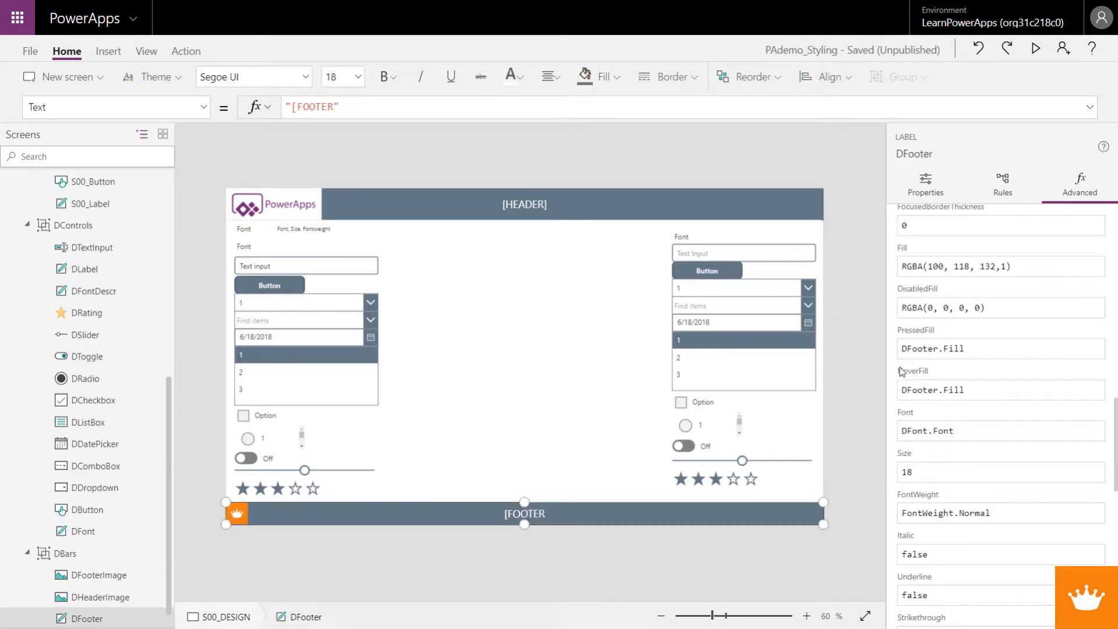
scroll(902, 373, "up", 3)
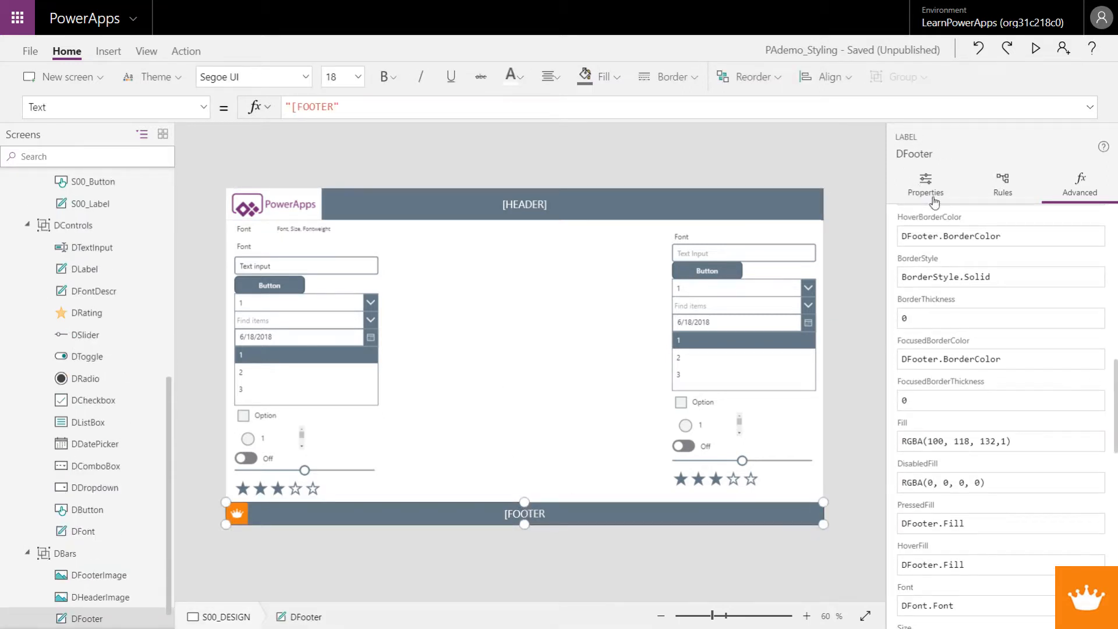
left_click(934, 201)
left_click_drag(1059, 221, 988, 222)
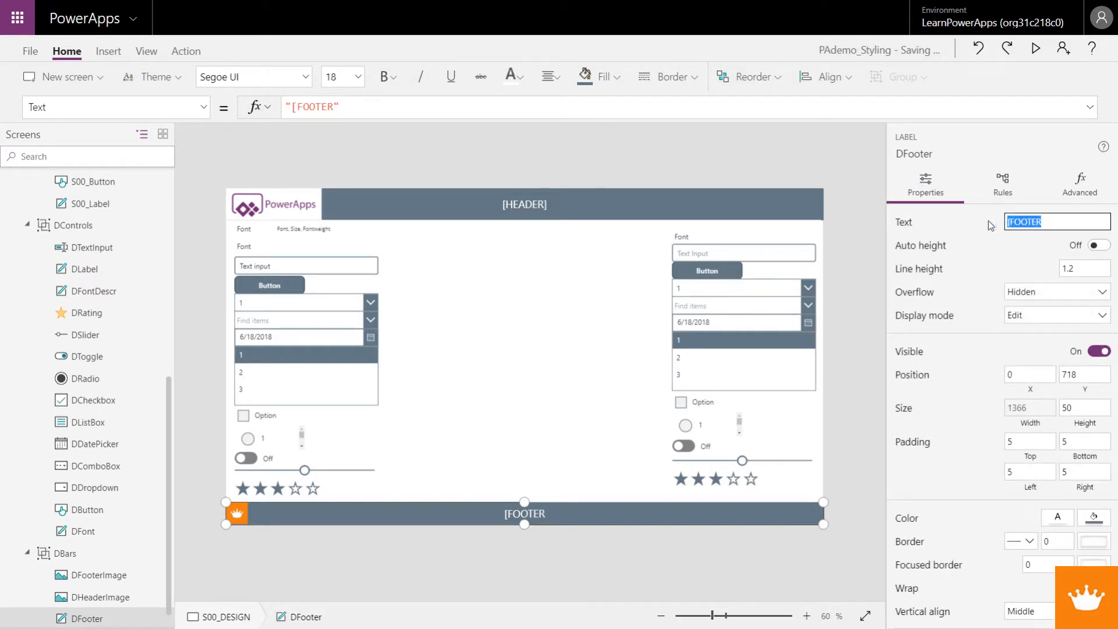
type("M")
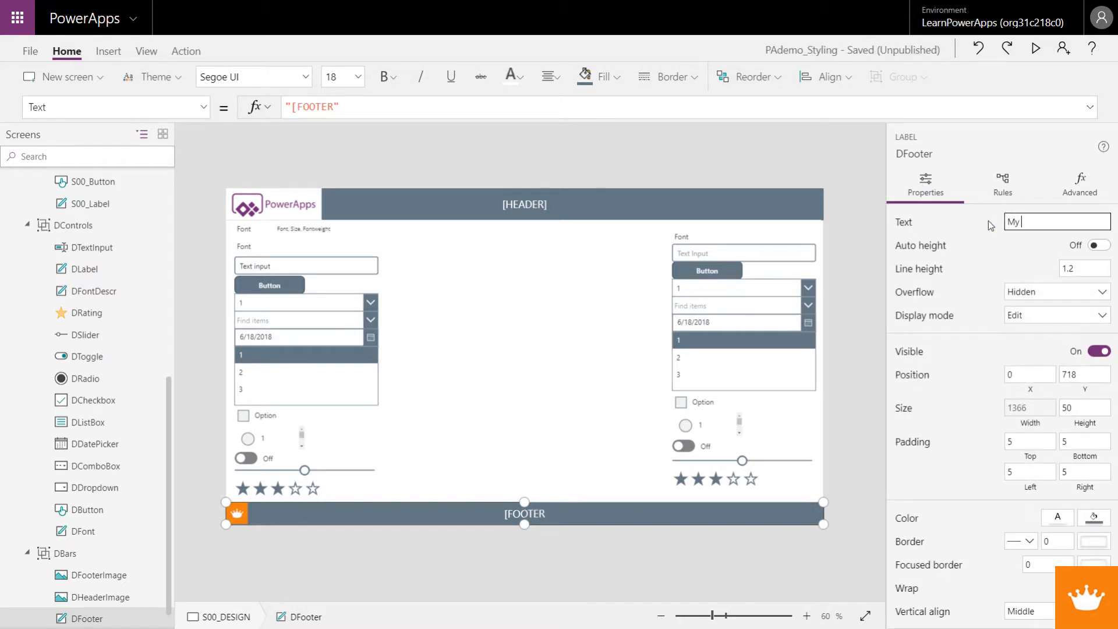
type("y Paul Kroon")
Step: Set the DFooter label's Align property to Align.Left
left_click(203, 108)
left_click(123, 138)
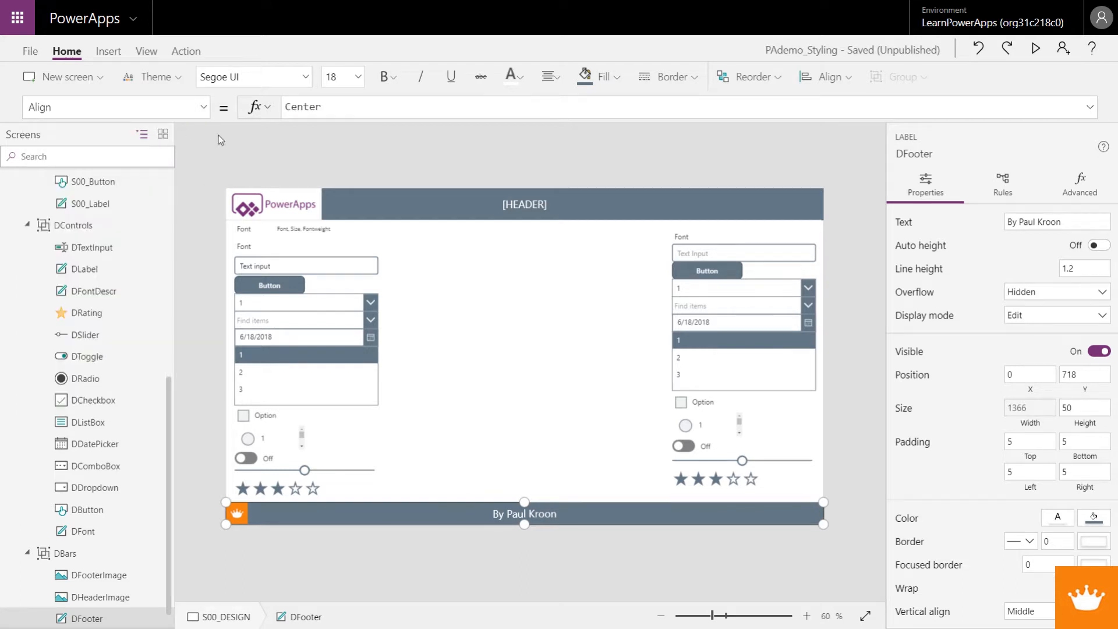
left_click(328, 106)
double_click(326, 106)
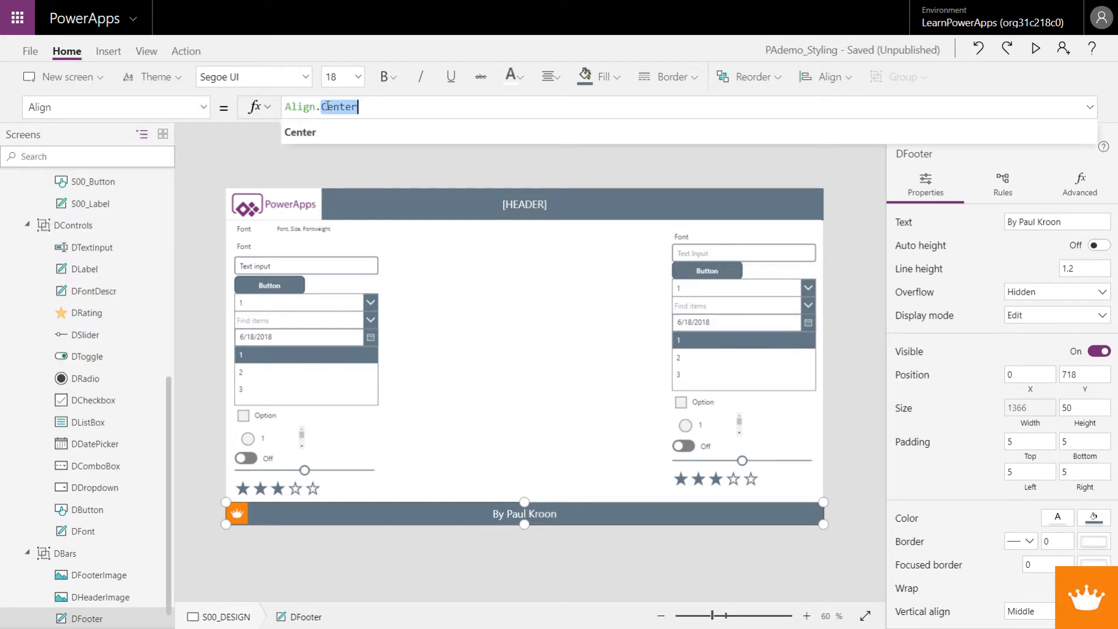
left_click(328, 107)
double_click(328, 106)
type("left")
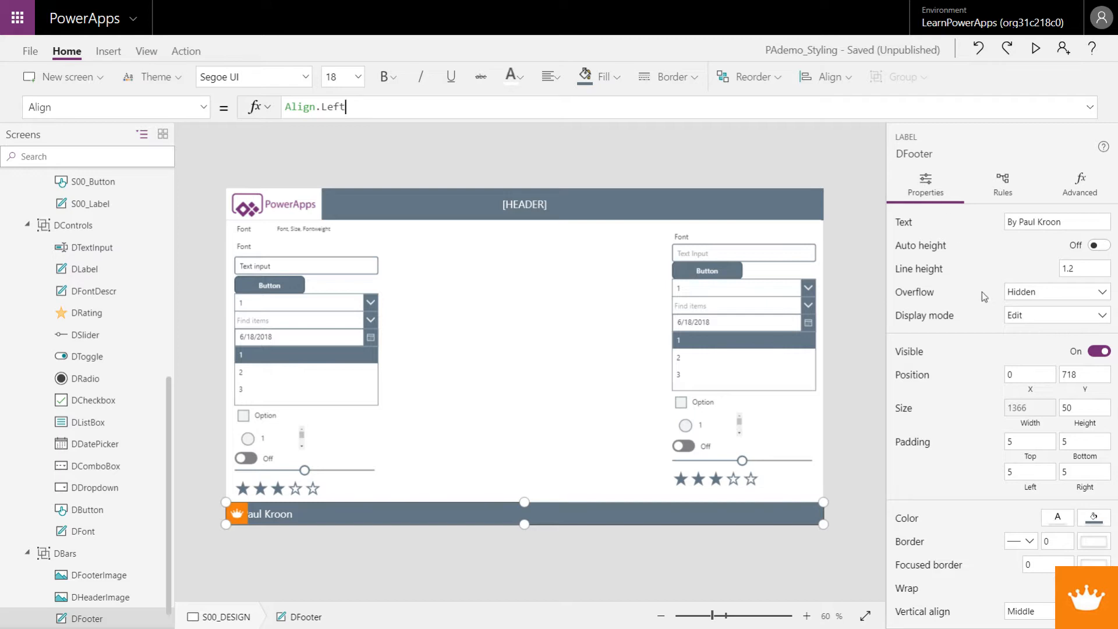
Step: Set the DFooter label's left padding to 65
left_click(1027, 471)
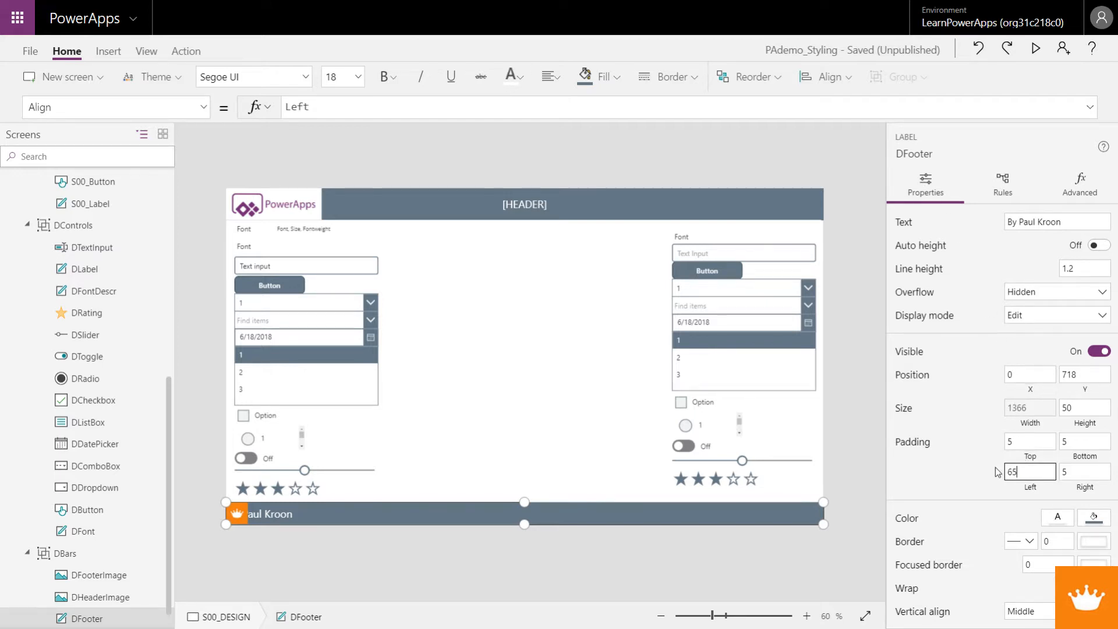
type("65")
key("Tab")
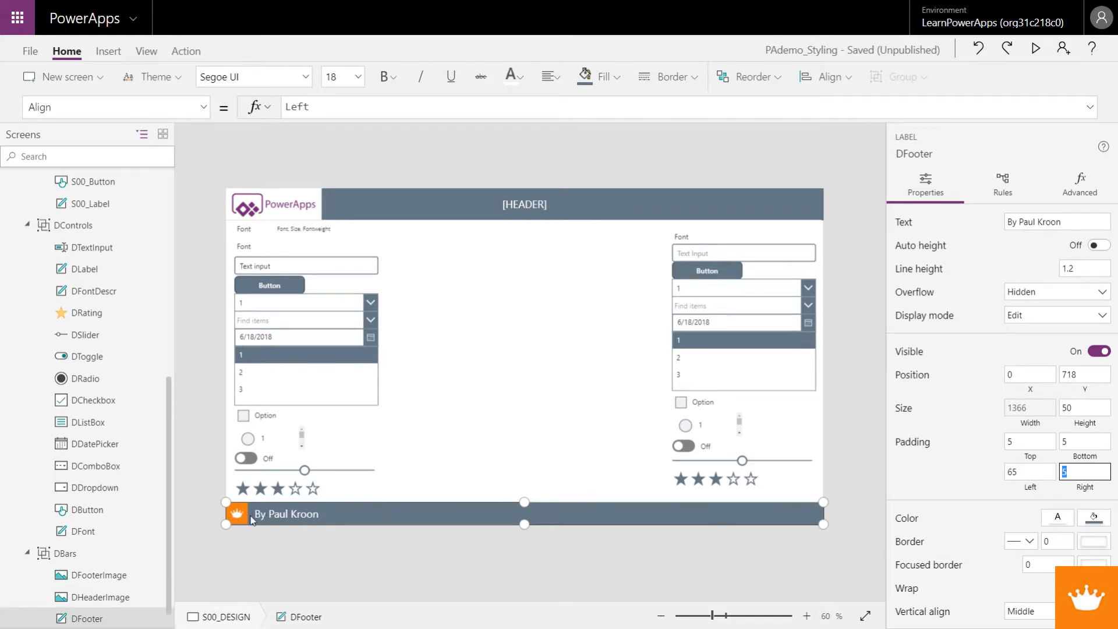
left_click(476, 398)
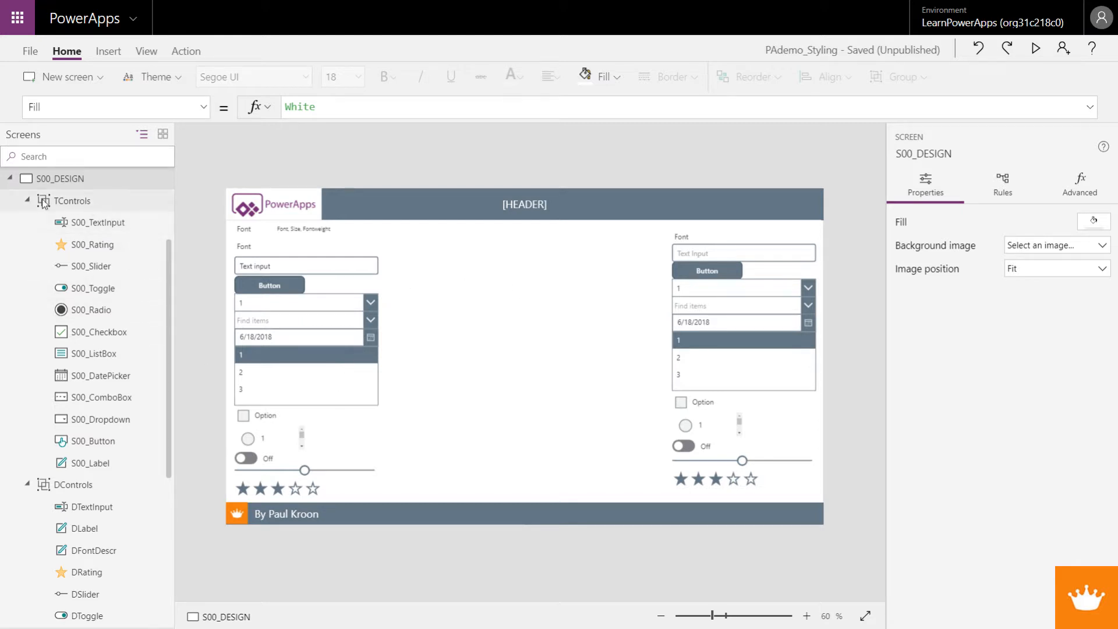
Step: Check the header and footer on the S00_Template screen and return to the S00_DESIGN screen
left_click(10, 179)
left_click(72, 181)
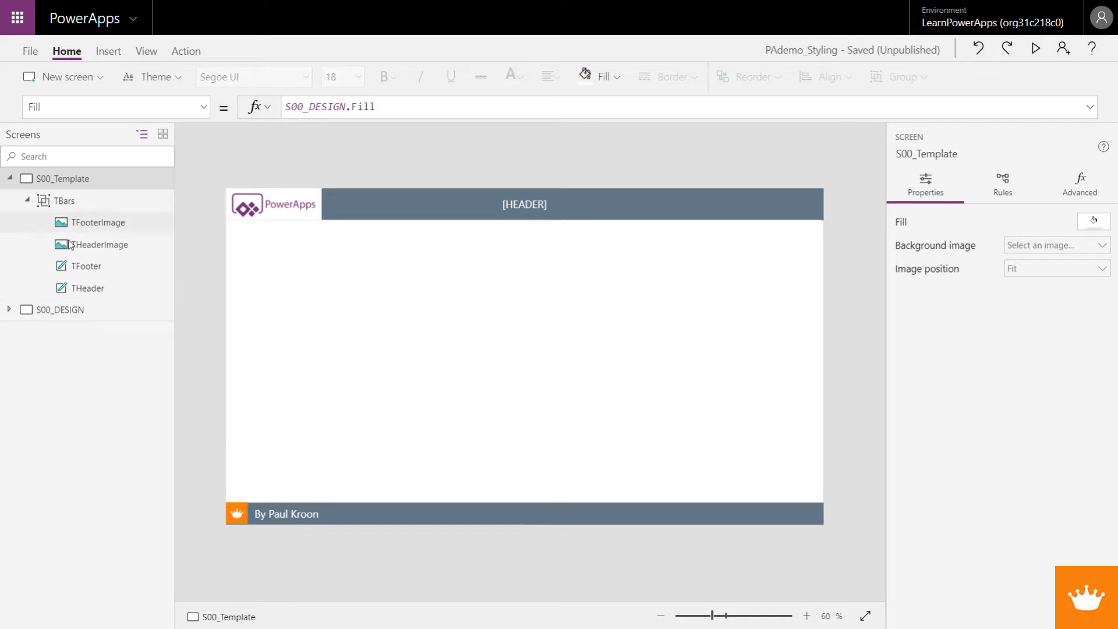
left_click(62, 310)
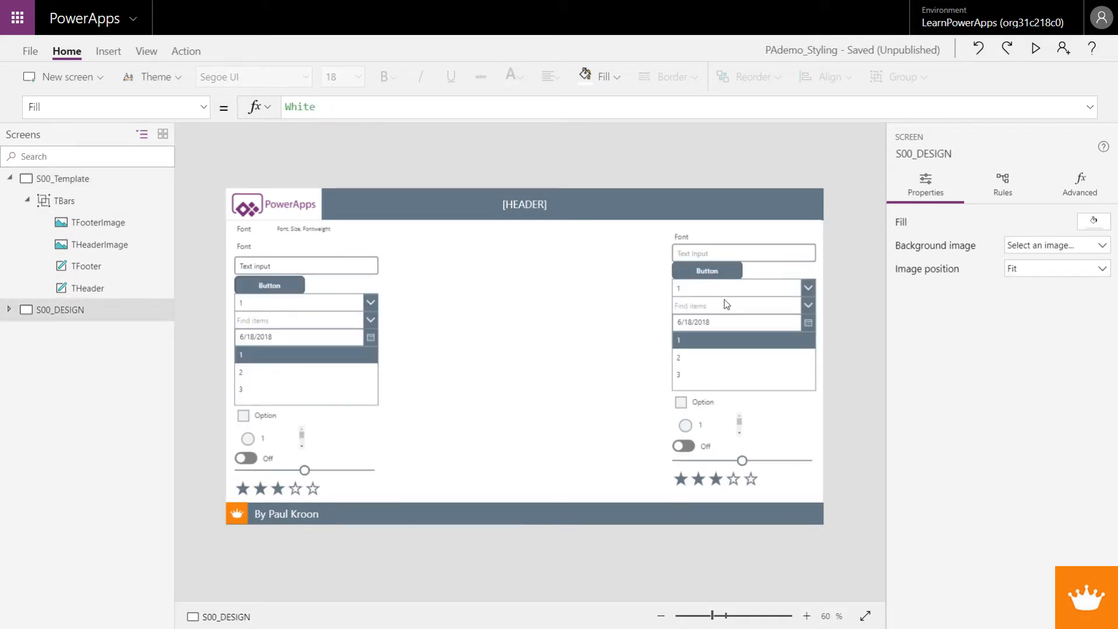
left_click(10, 310)
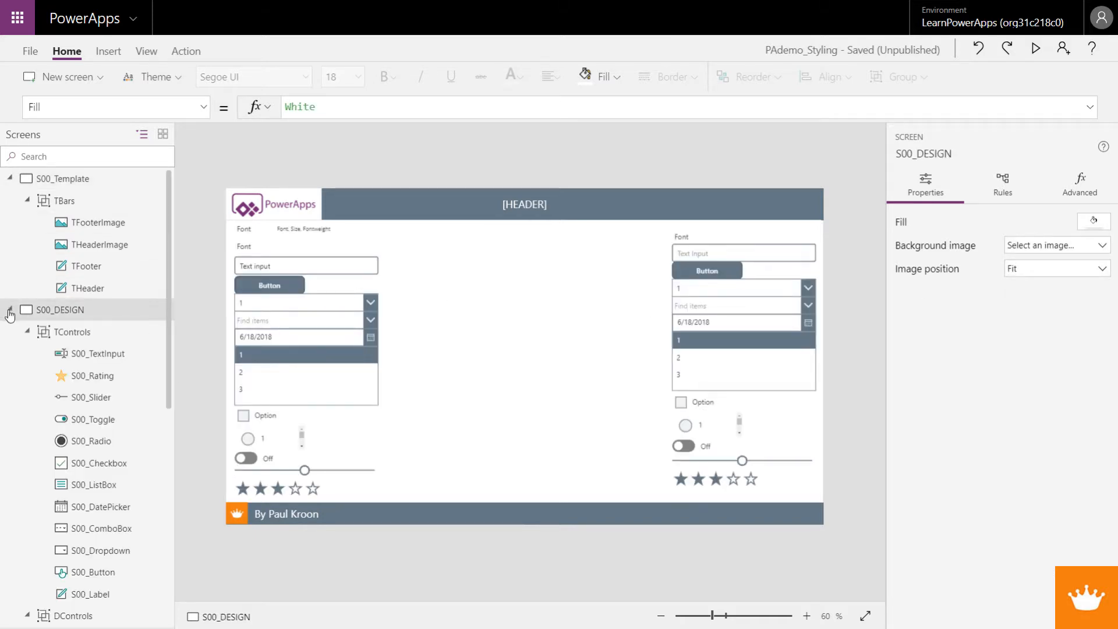
Step: Filter the screen tree by S00
left_click(104, 154)
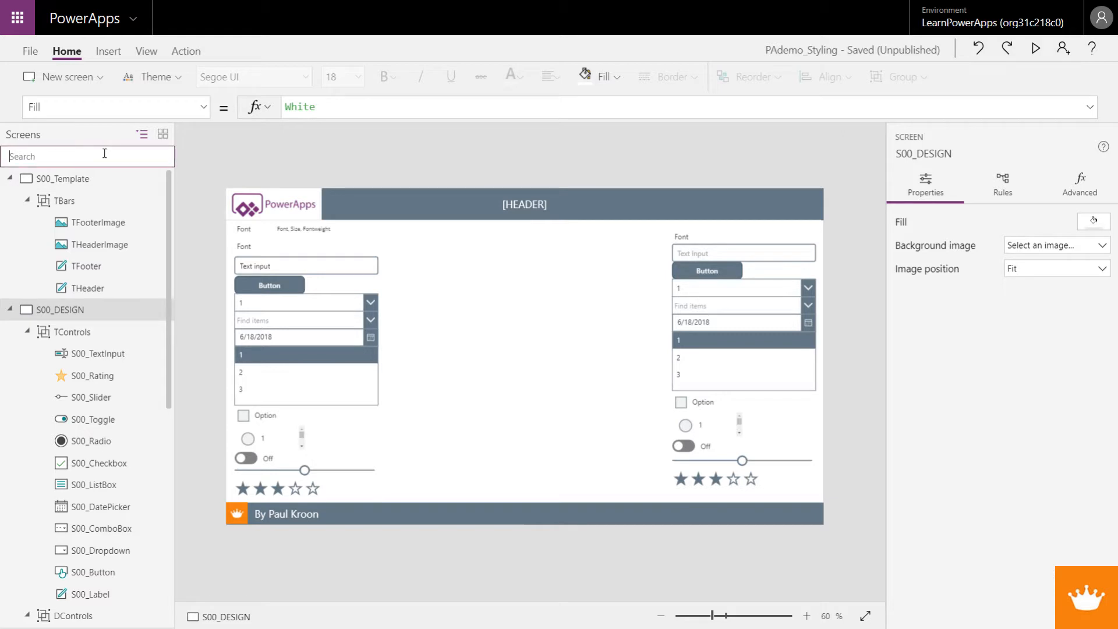
type("i00")
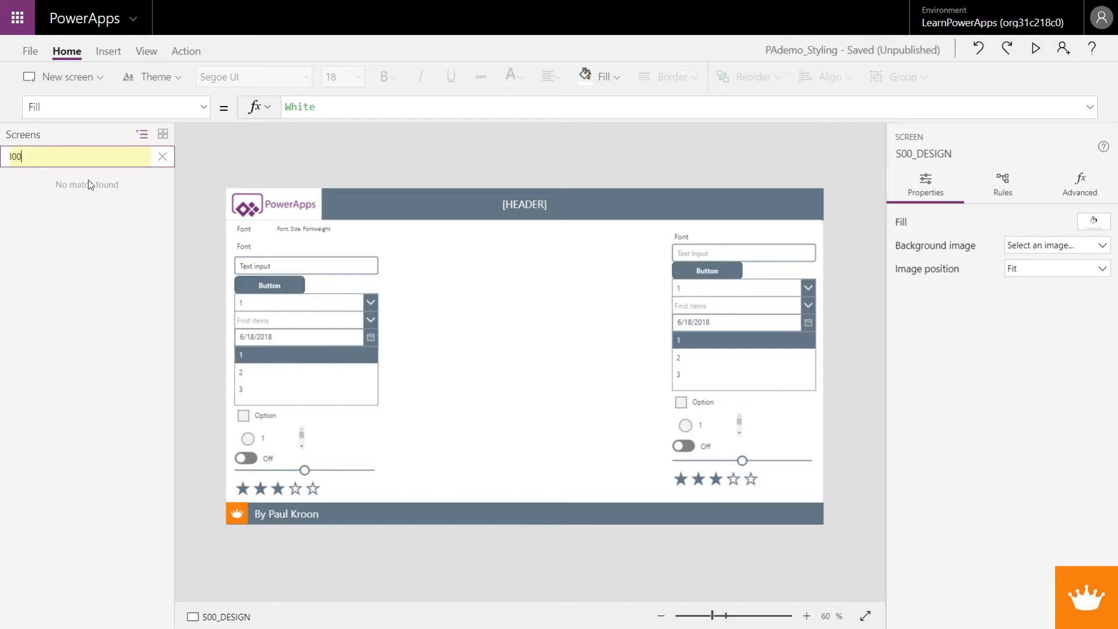
left_click(162, 156)
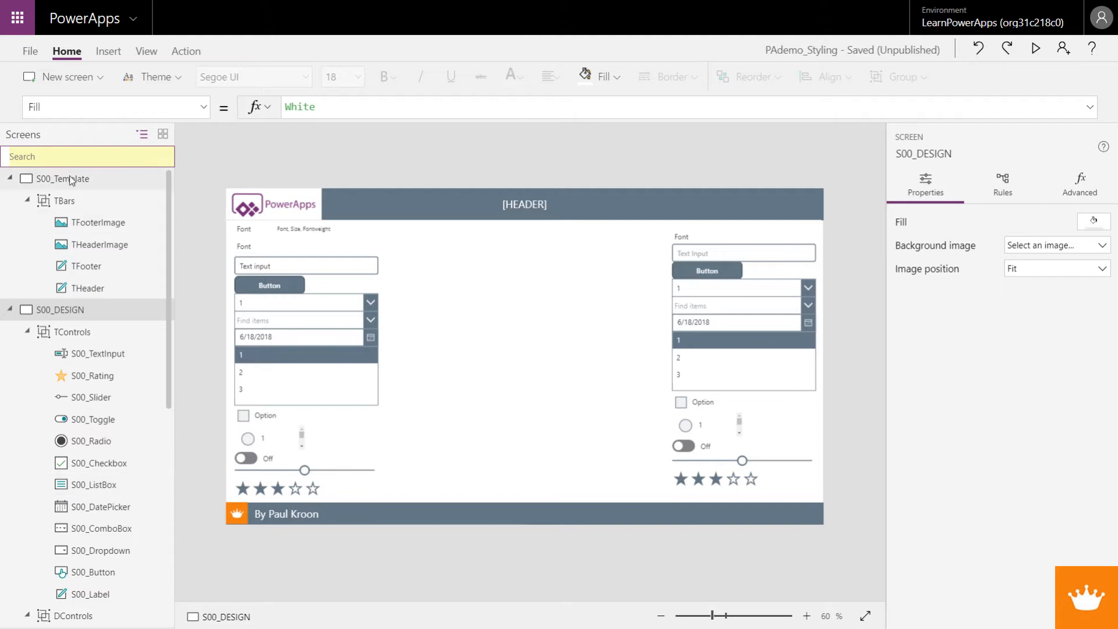
left_click(67, 155)
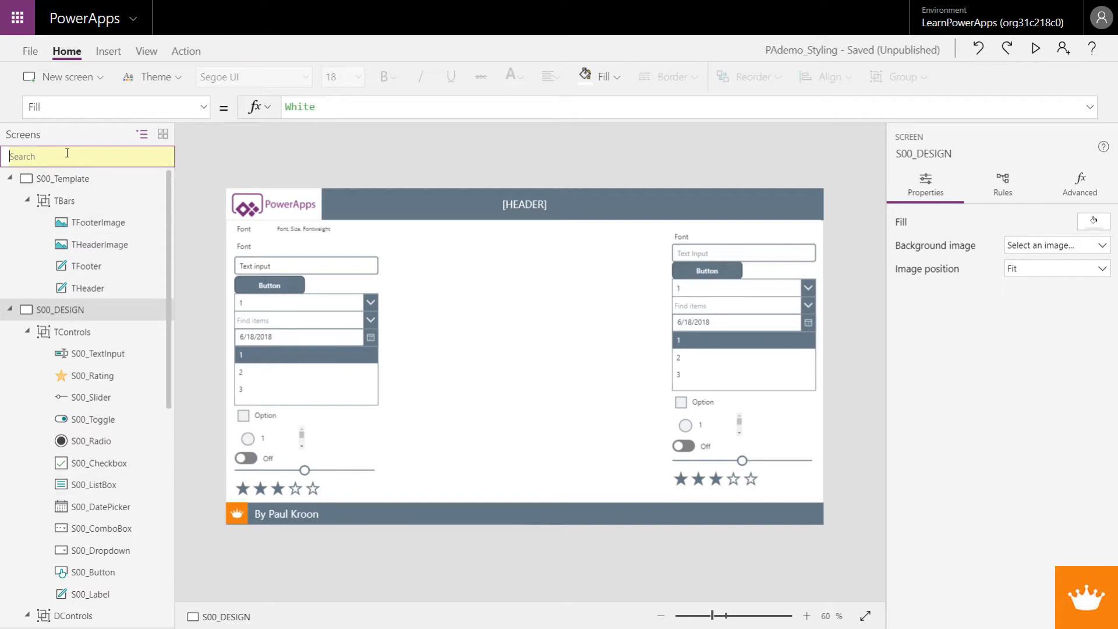
type("S00")
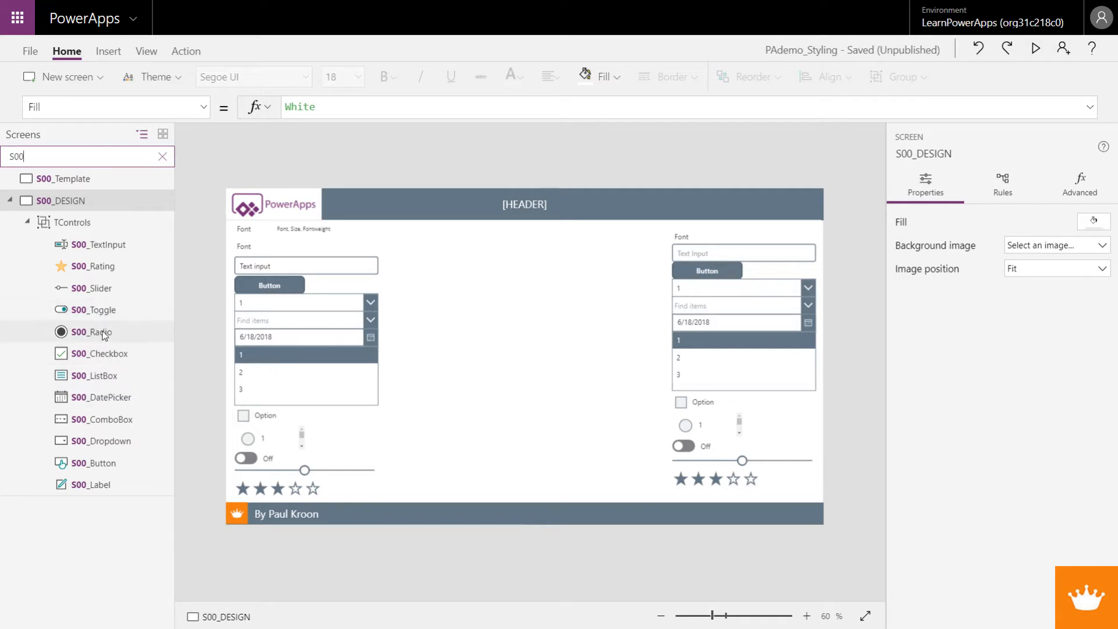
Step: Copy the S00_TextInput, S00_Dropdown and S00_Label controls from the TControls group on the S00_DESIGN screen
left_click(117, 428)
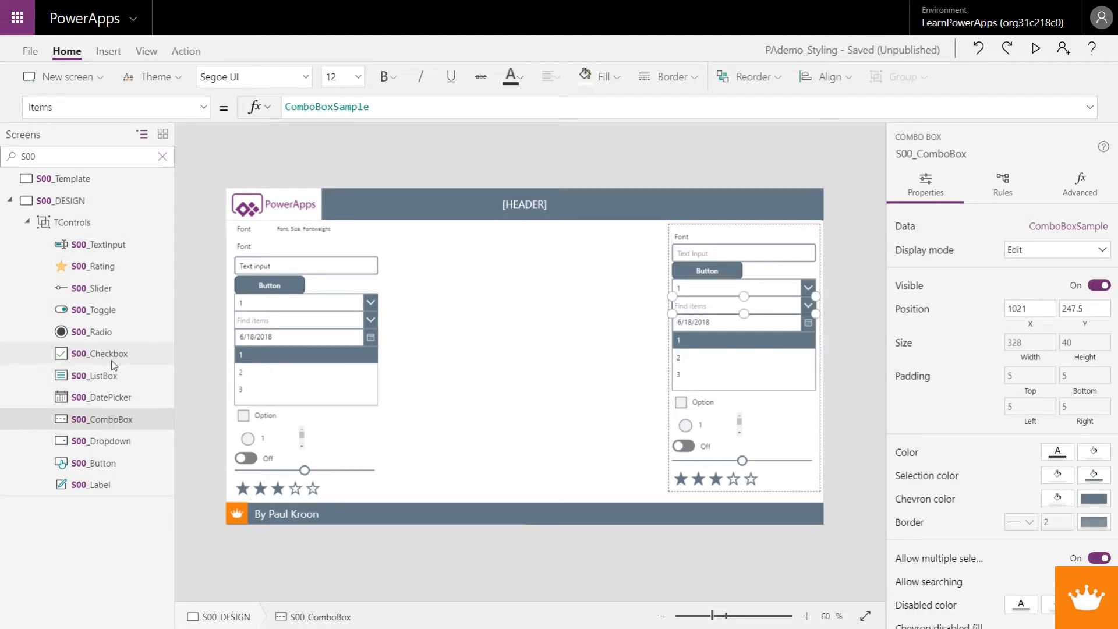
left_click(108, 245, "ctrl")
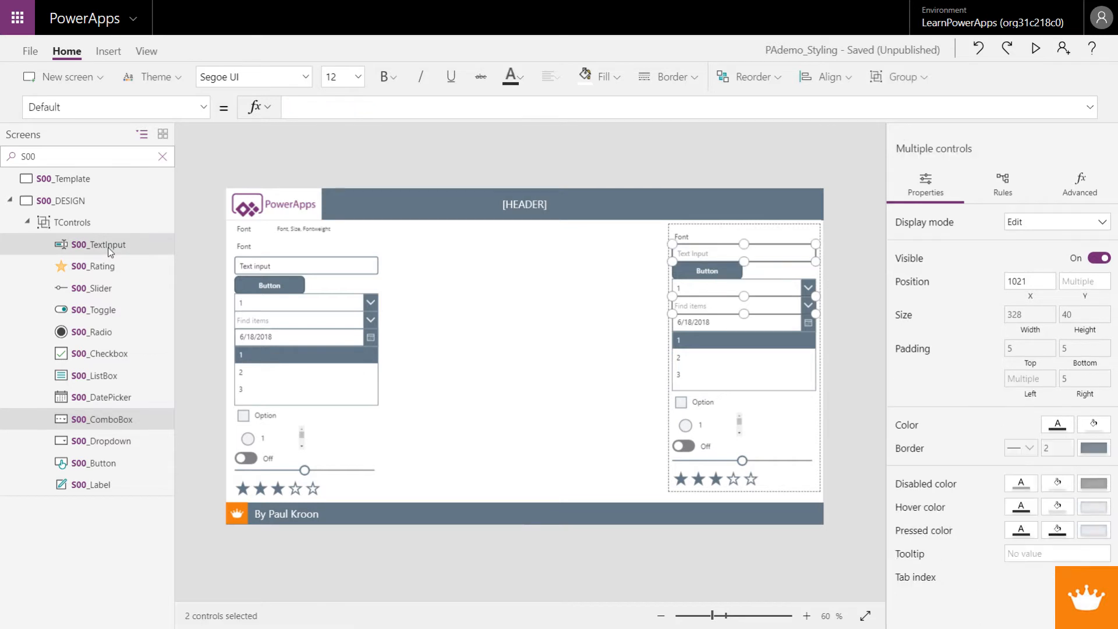
left_click(107, 484, "ctrl")
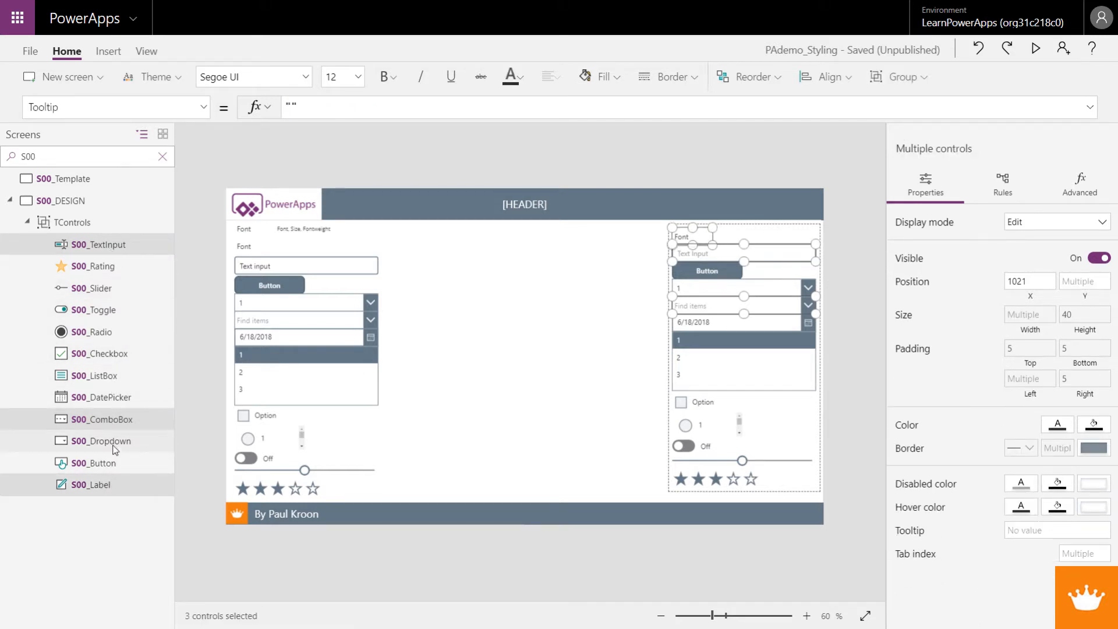
left_click(115, 449, "ctrl")
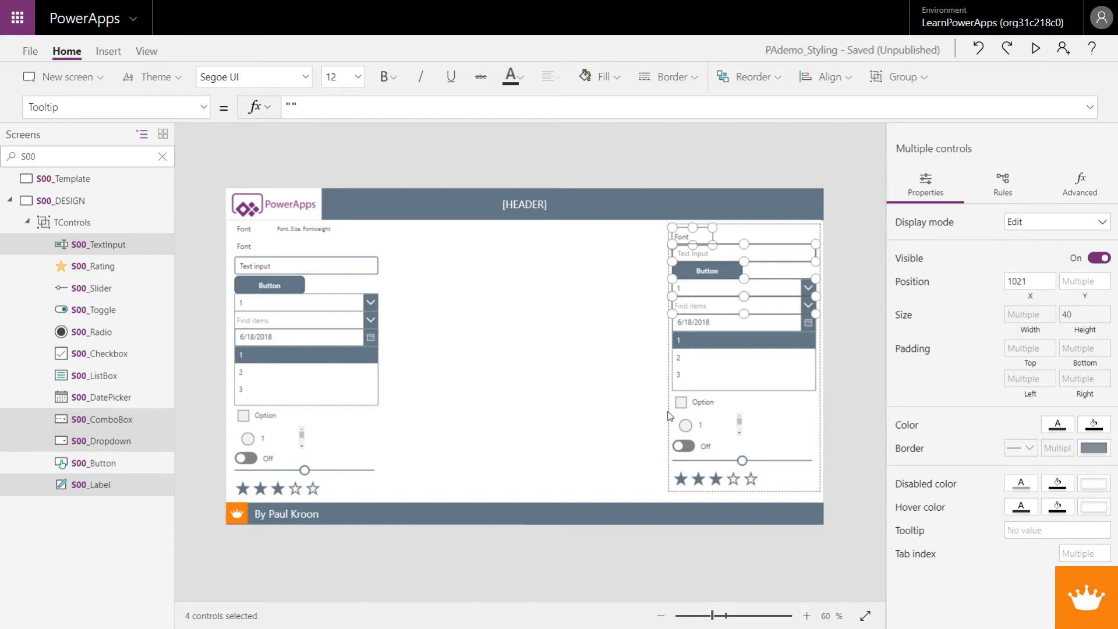
left_click(757, 306, "ctrl")
left_click(757, 322, "ctrl")
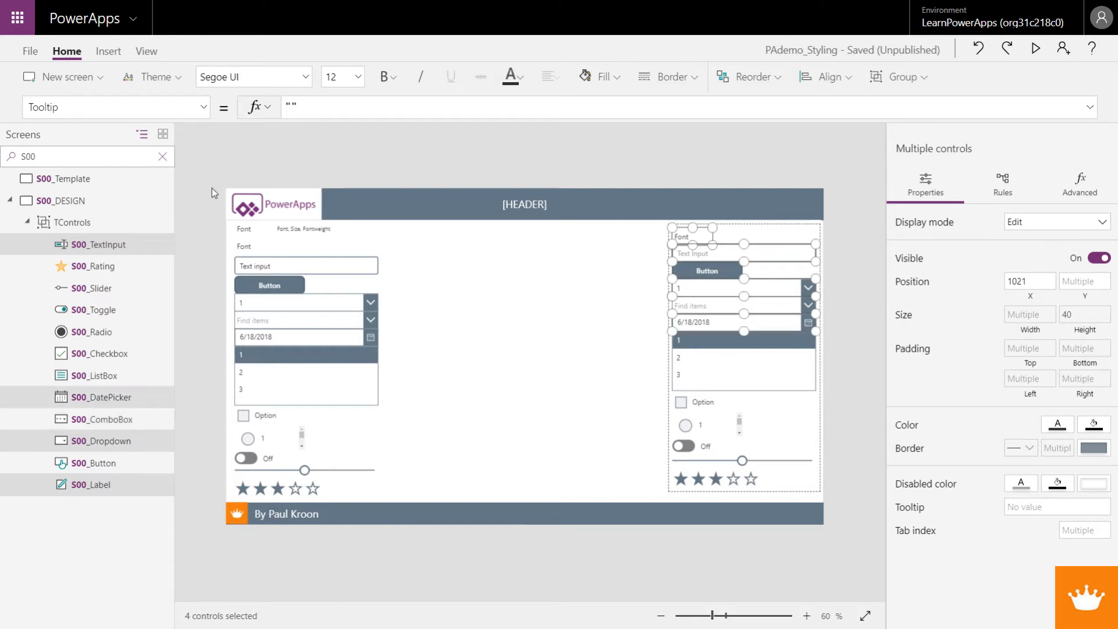
Step: Duplicate the S00_Template screen
left_click(124, 181)
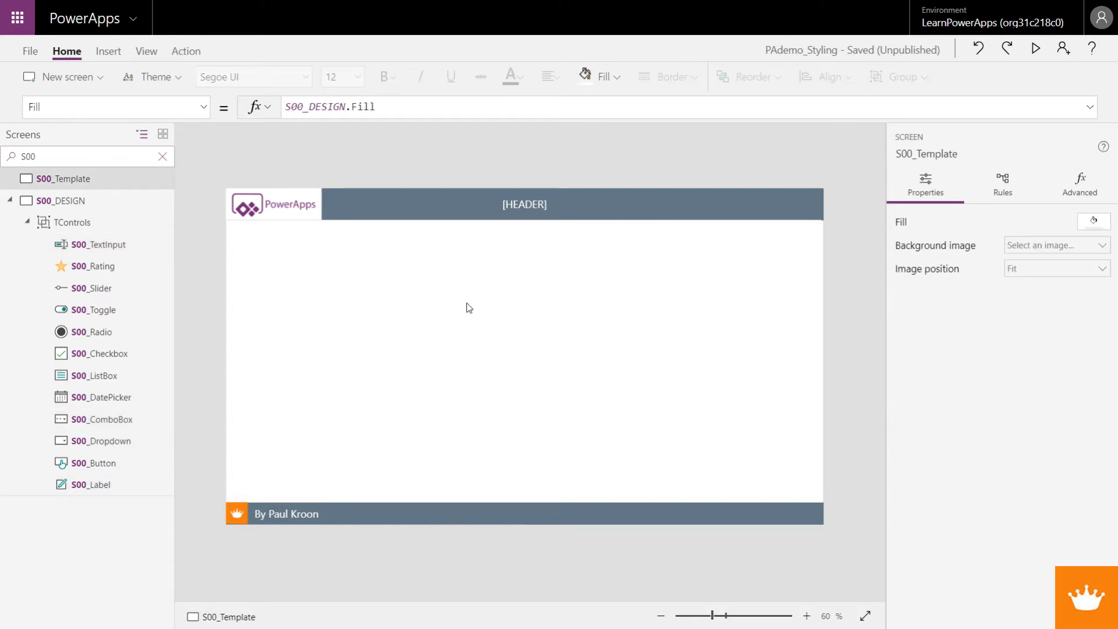
right_click(125, 187)
left_click(165, 243)
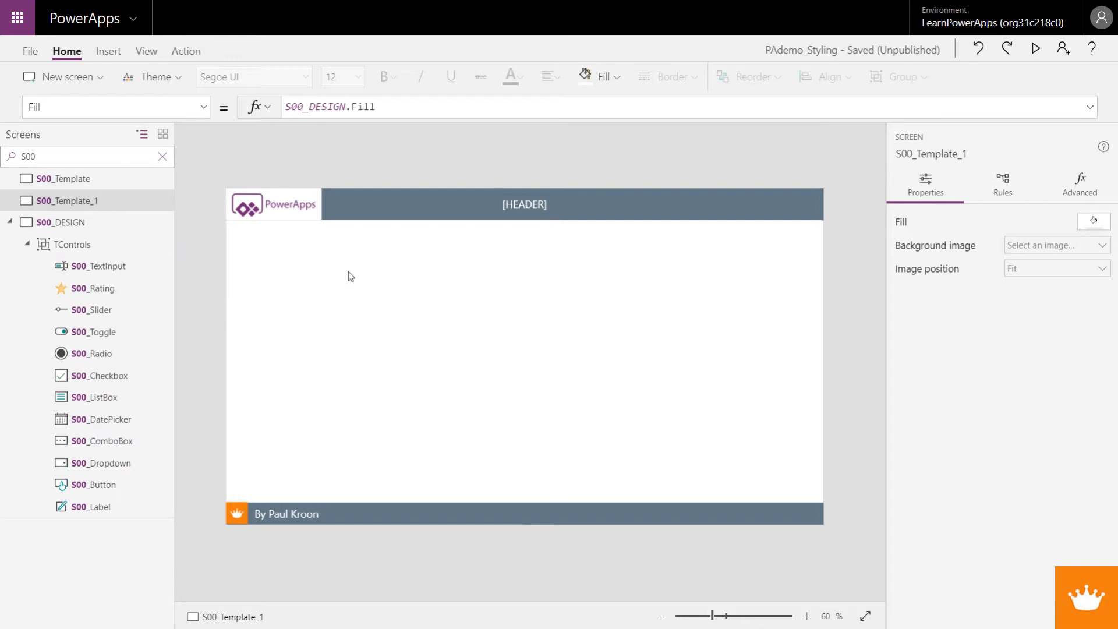
Step: Paste the copied controls onto the duplicated screen and move them below the header into the open content area
key("ctrl+v")
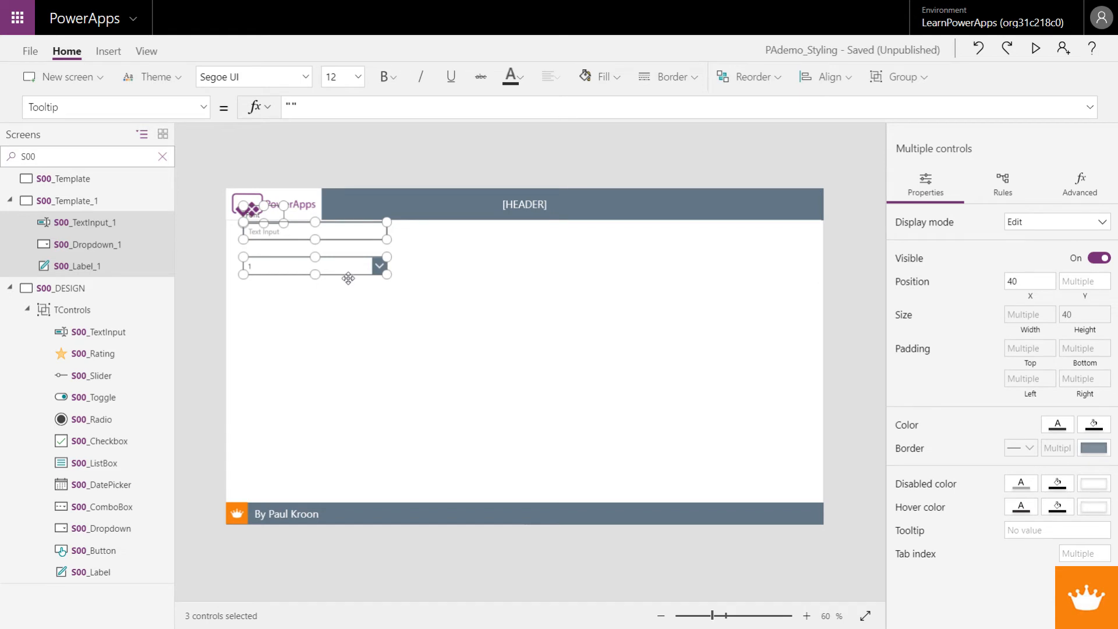
left_click_drag(348, 272, 426, 377)
left_click(543, 352)
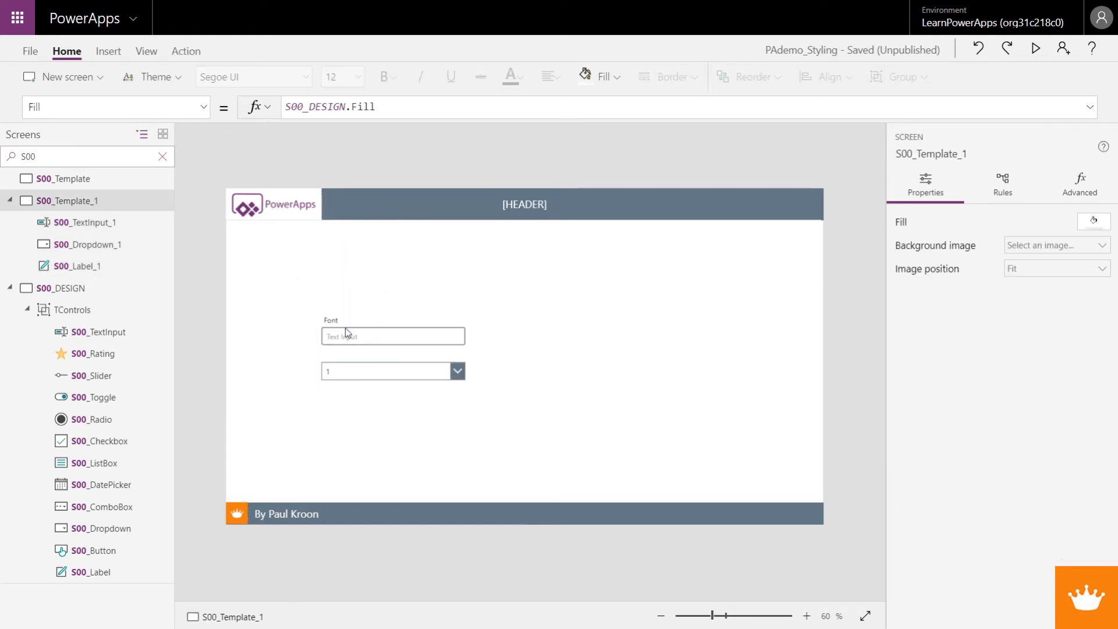
Step: Rename the duplicated template screen as S01_Main
left_click(156, 203)
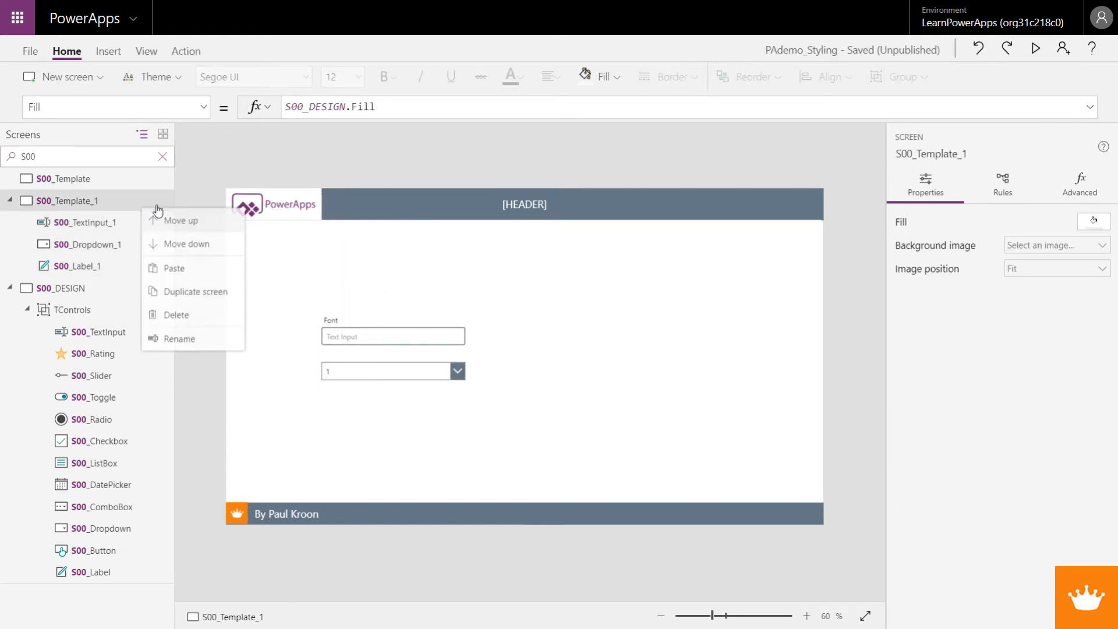
left_click(193, 349)
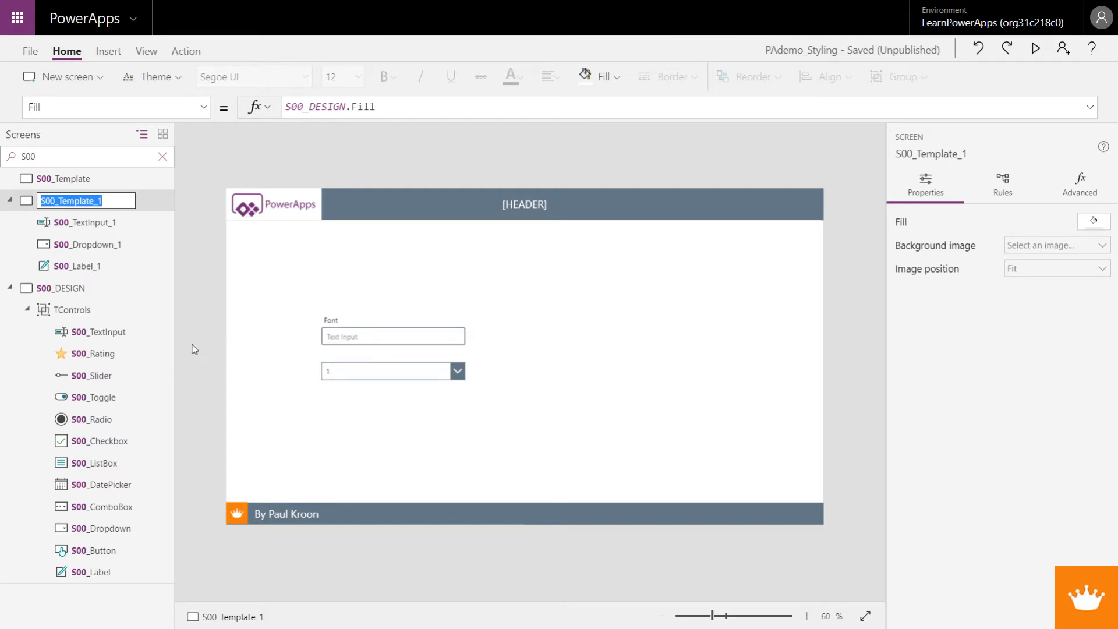
left_click_drag(49, 201, 124, 198)
type("1_")
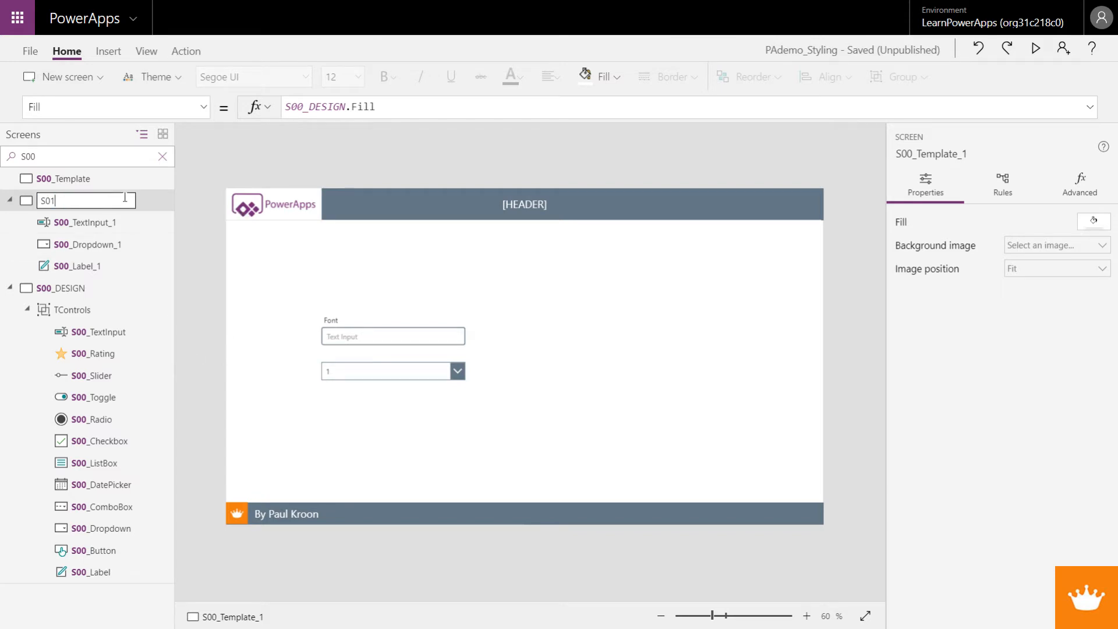
type("Main")
Step: Move the S01_Main screen above S00_Template in the screen order
left_click(150, 207)
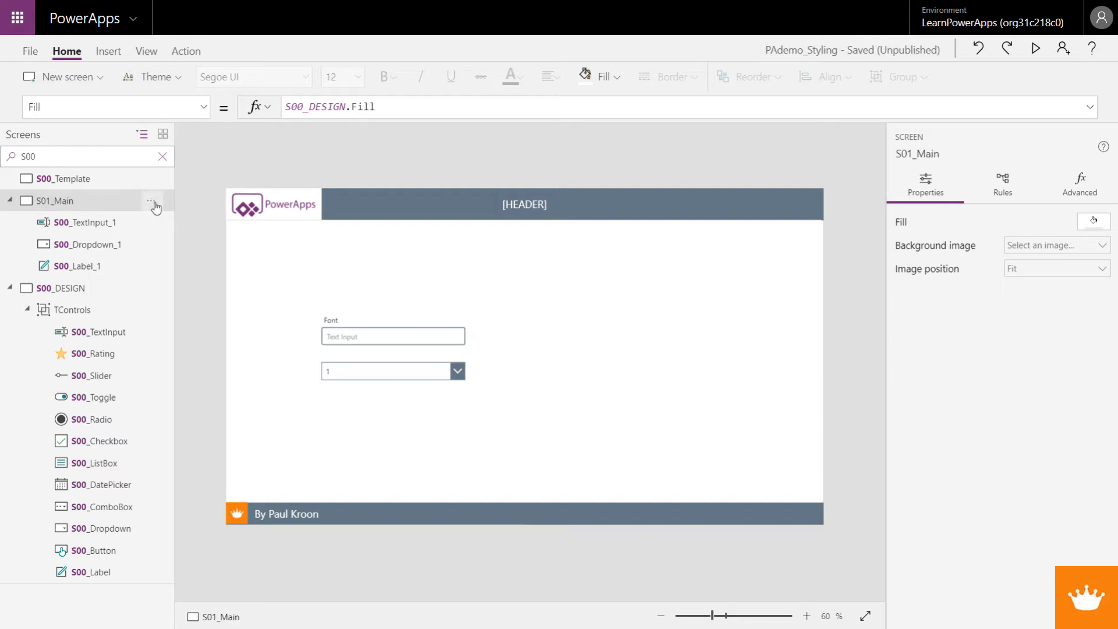
right_click(153, 207)
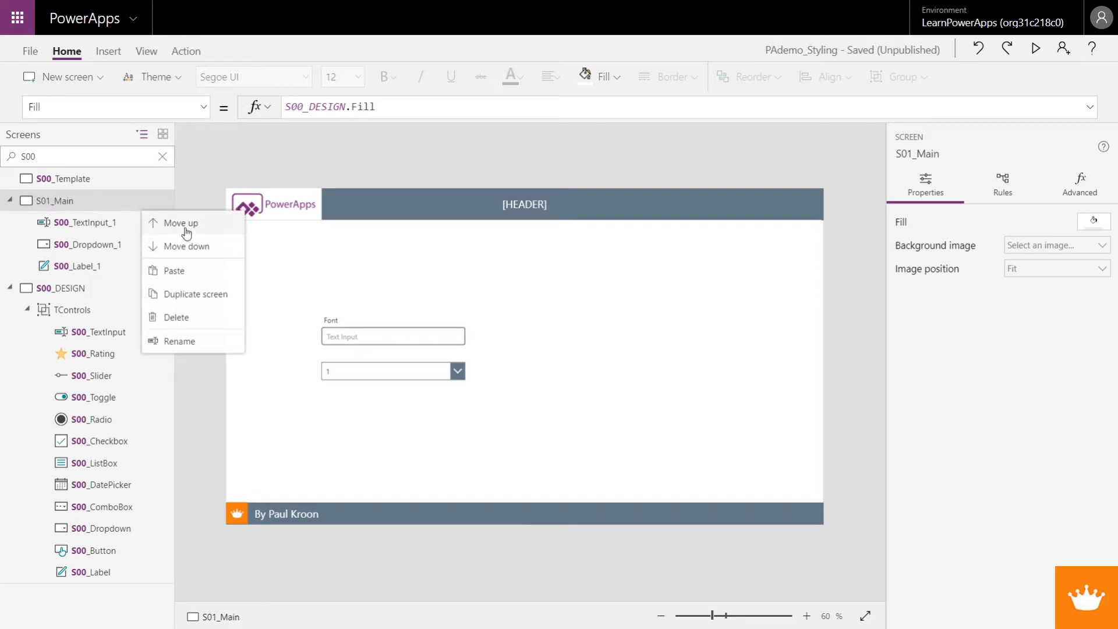
left_click(178, 228)
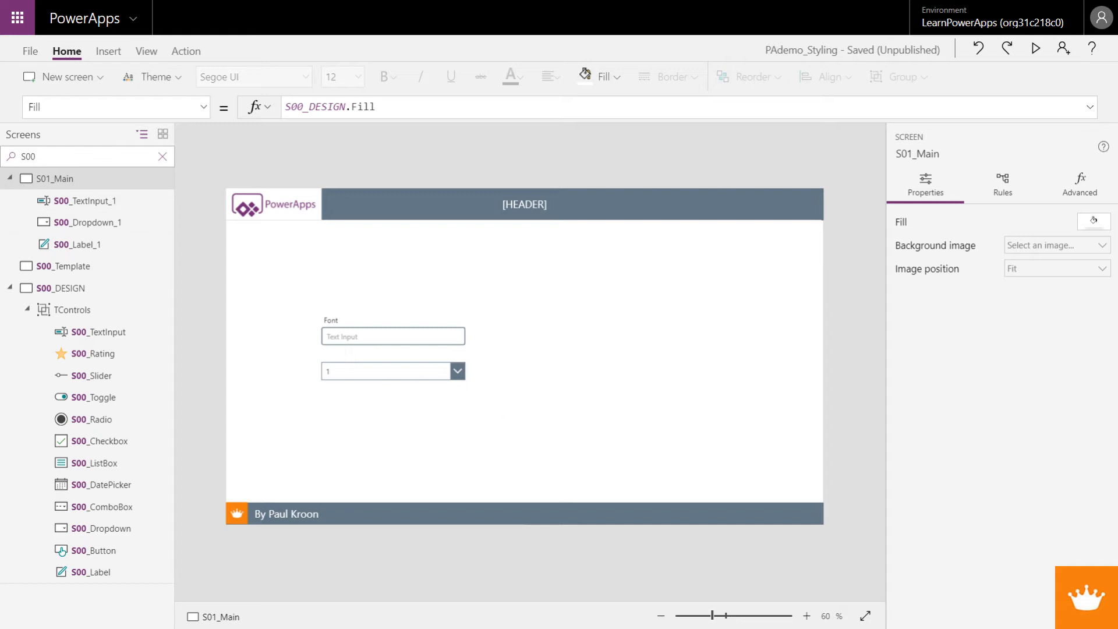
Step: Return to the S00_DESIGN screen and clear the S00 filter from the screen tree
left_click(10, 289)
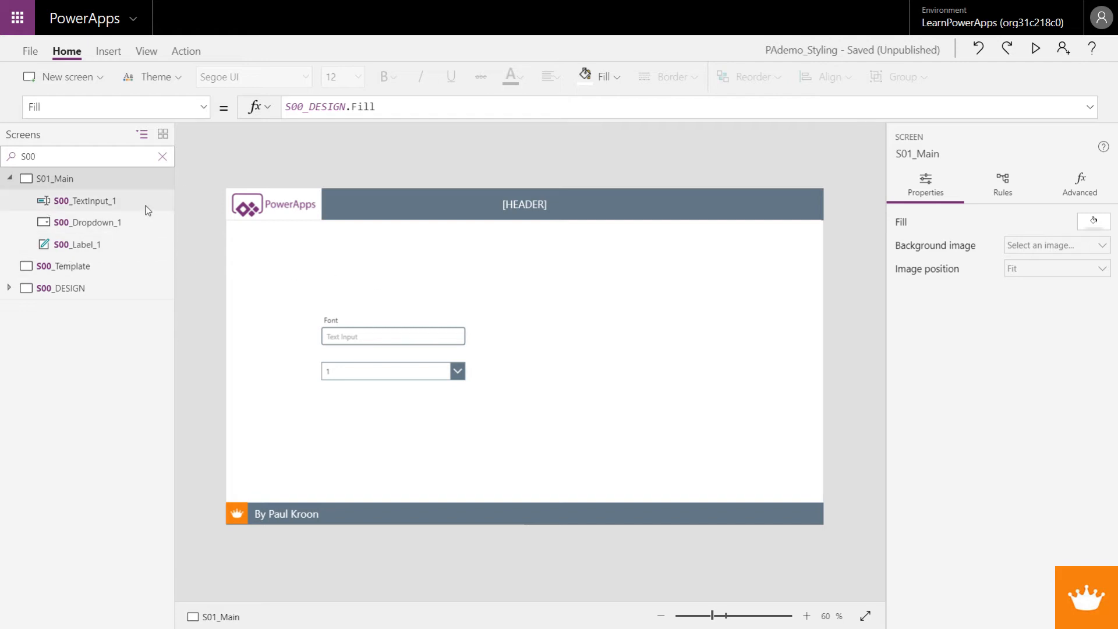
left_click(10, 288)
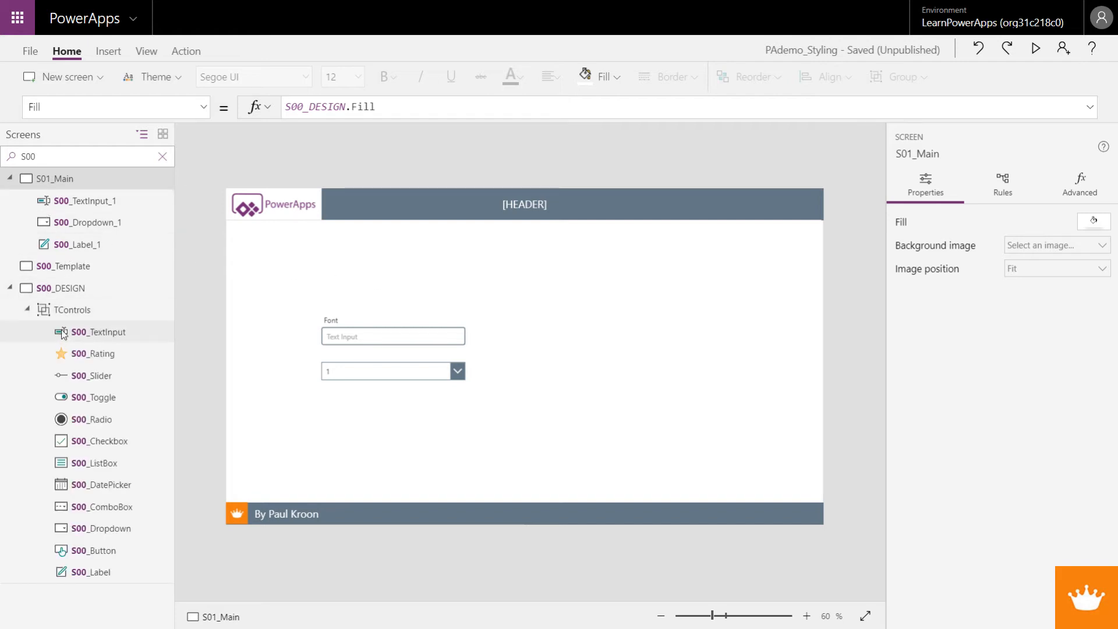
left_click(27, 309)
left_click(82, 288)
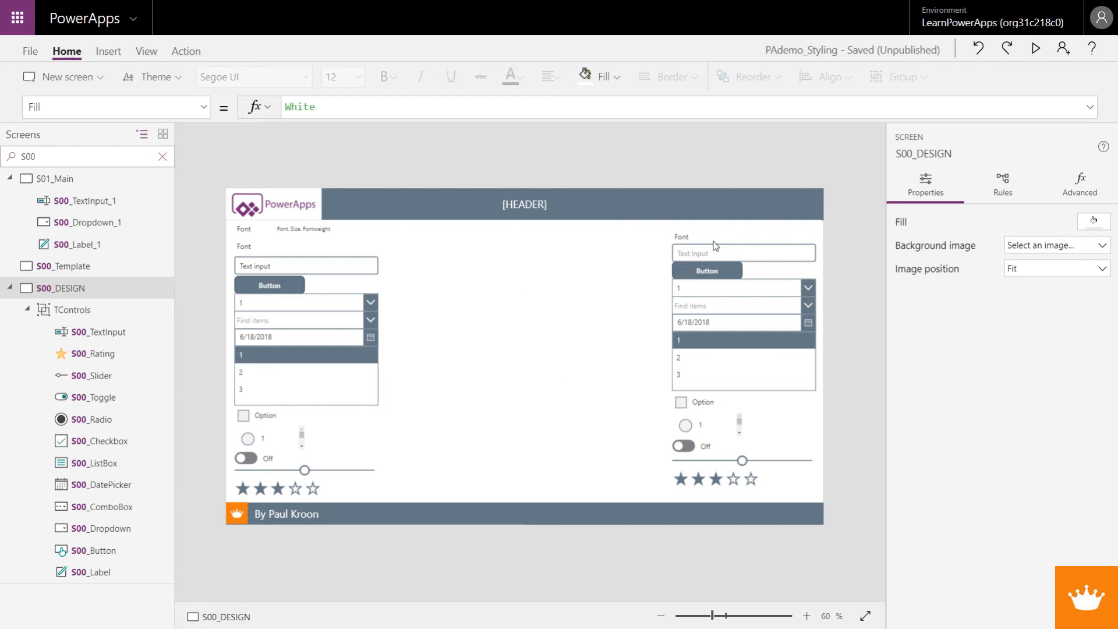
left_click(163, 157)
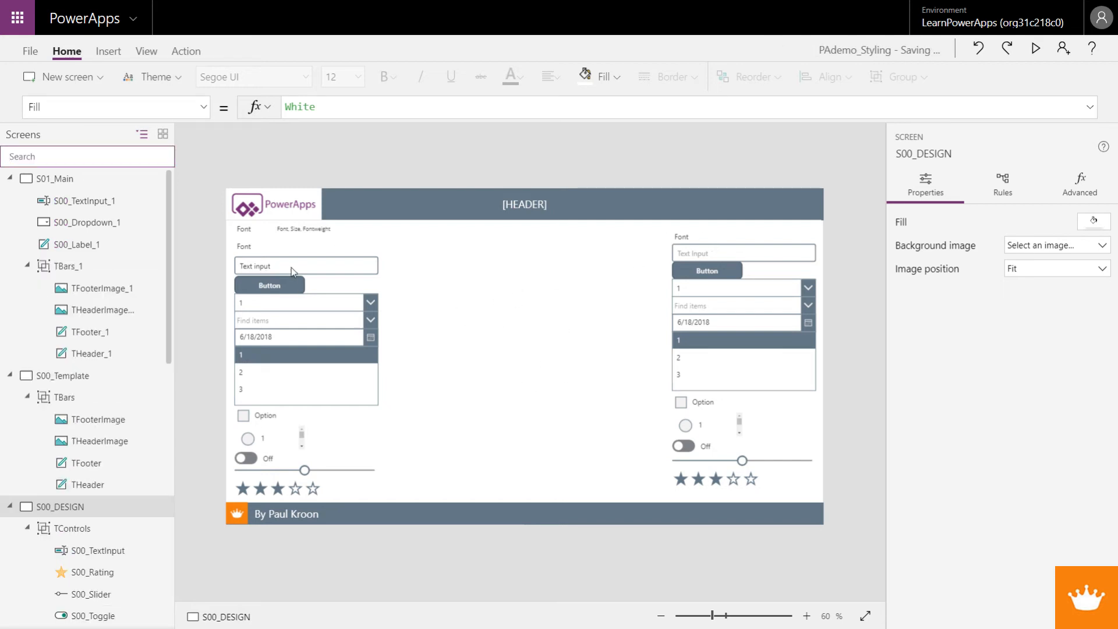